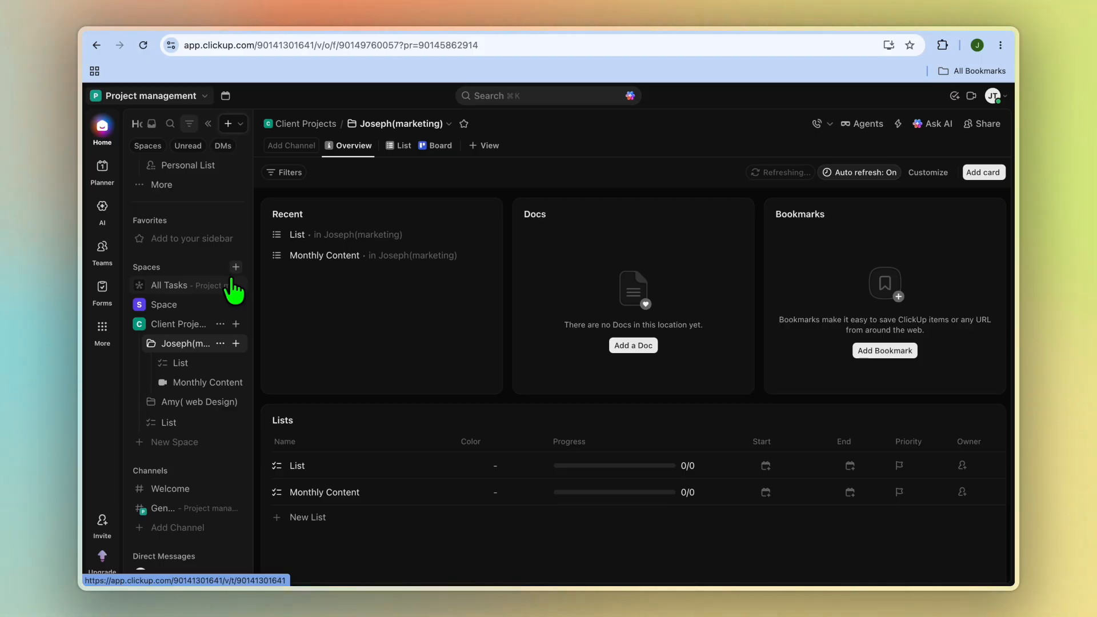
{"action": "left_click", "coordinate": [235, 267]}
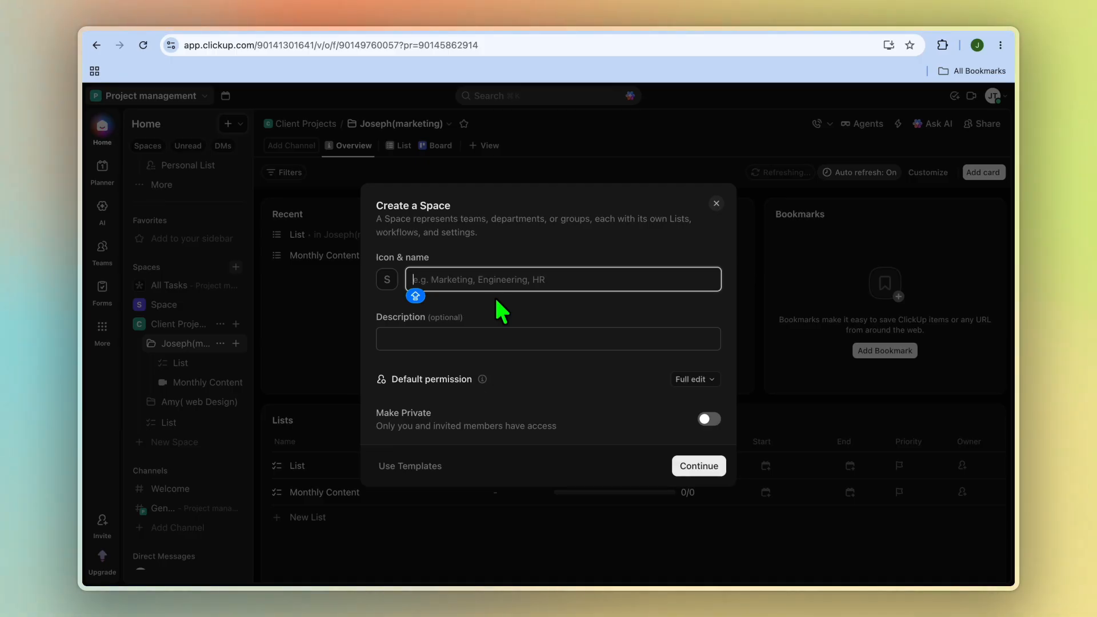
{"action": "left_click", "coordinate": [717, 204]}
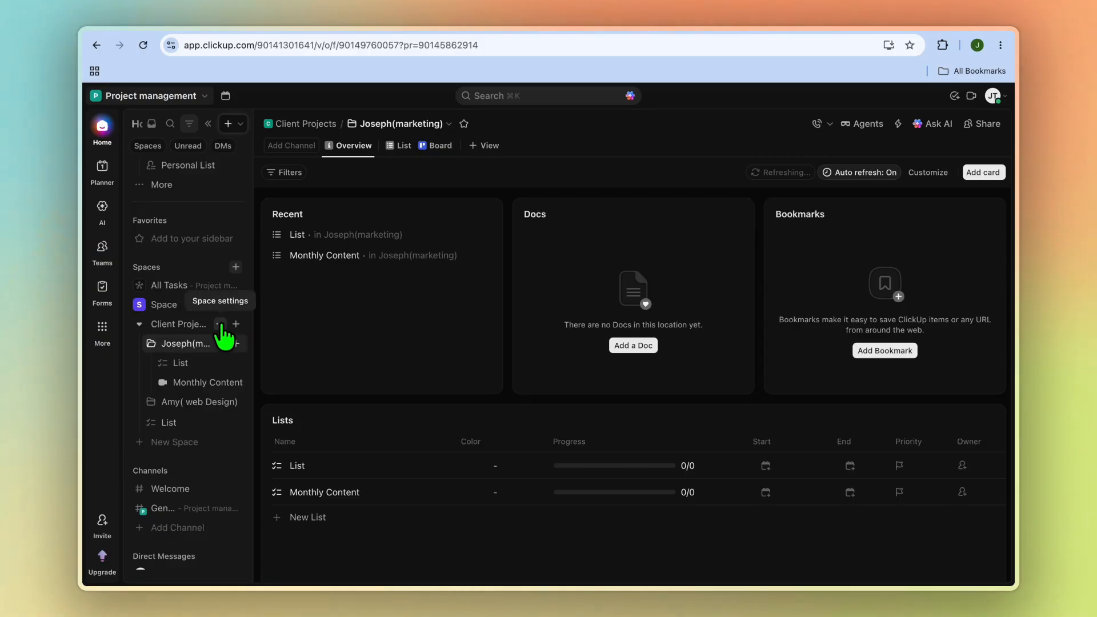
{"action": "left_click", "coordinate": [220, 325]}
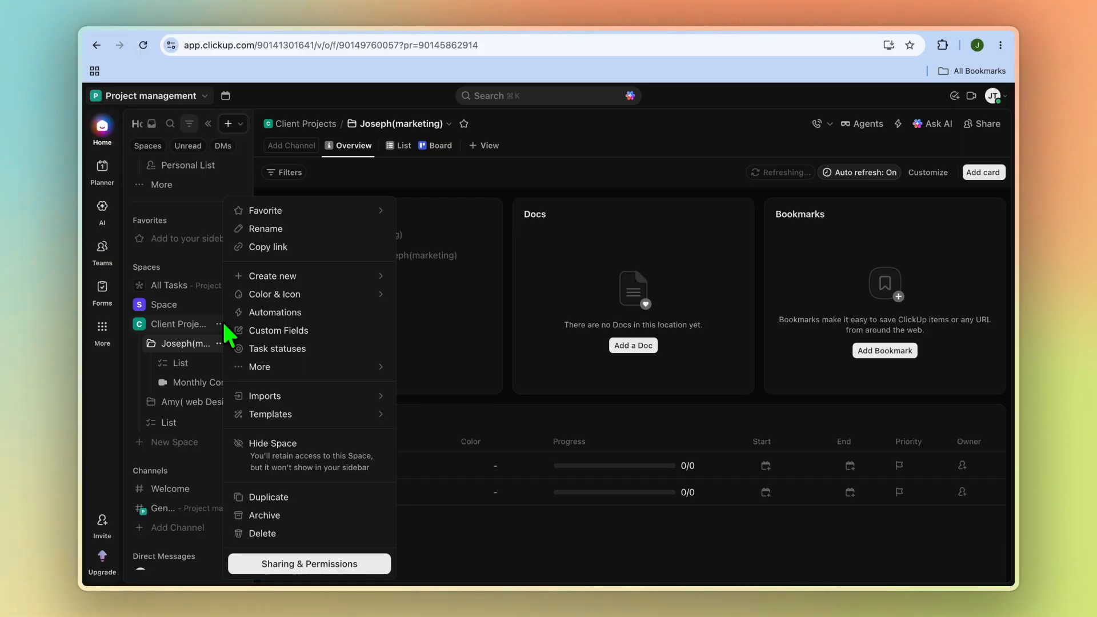
{"action": "mouse_move", "coordinate": [326, 280]}
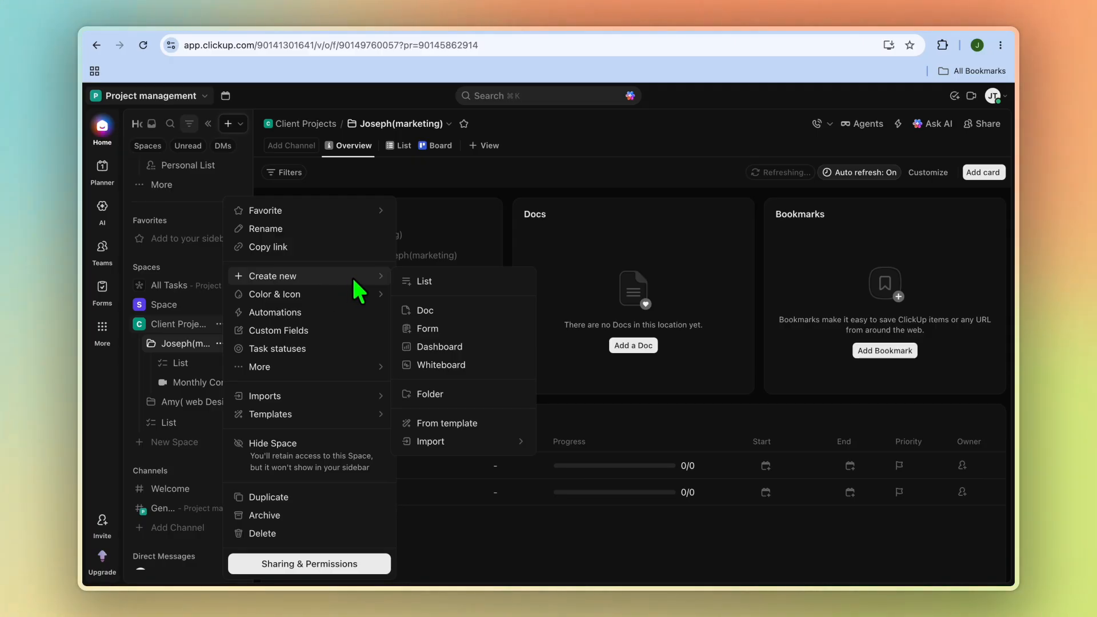
{"action": "left_click", "coordinate": [452, 393]}
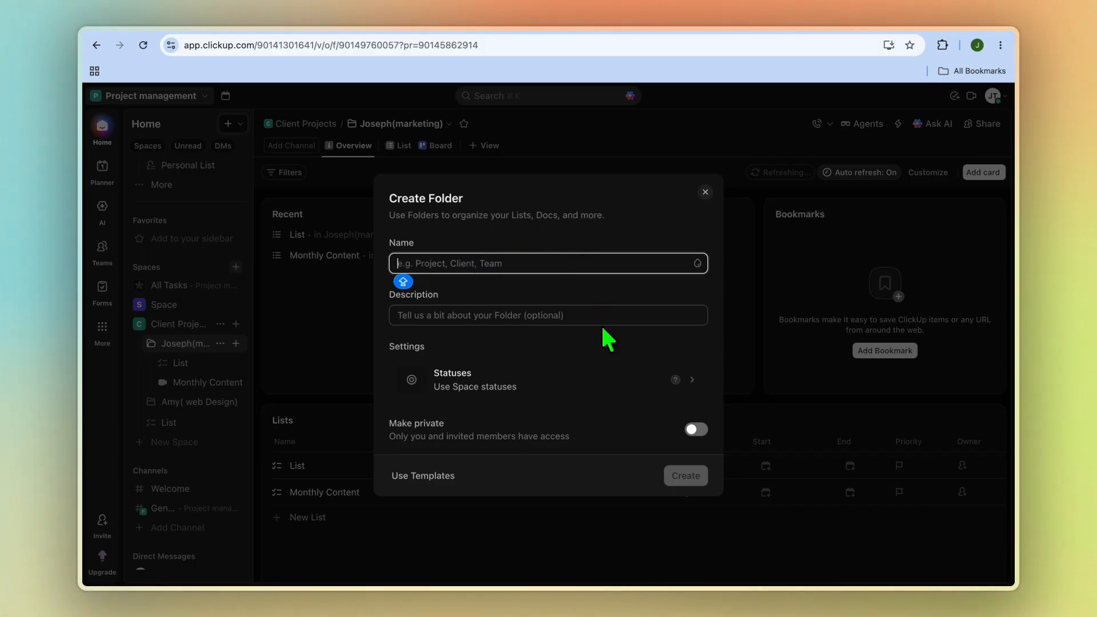
{"action": "left_click", "coordinate": [705, 193]}
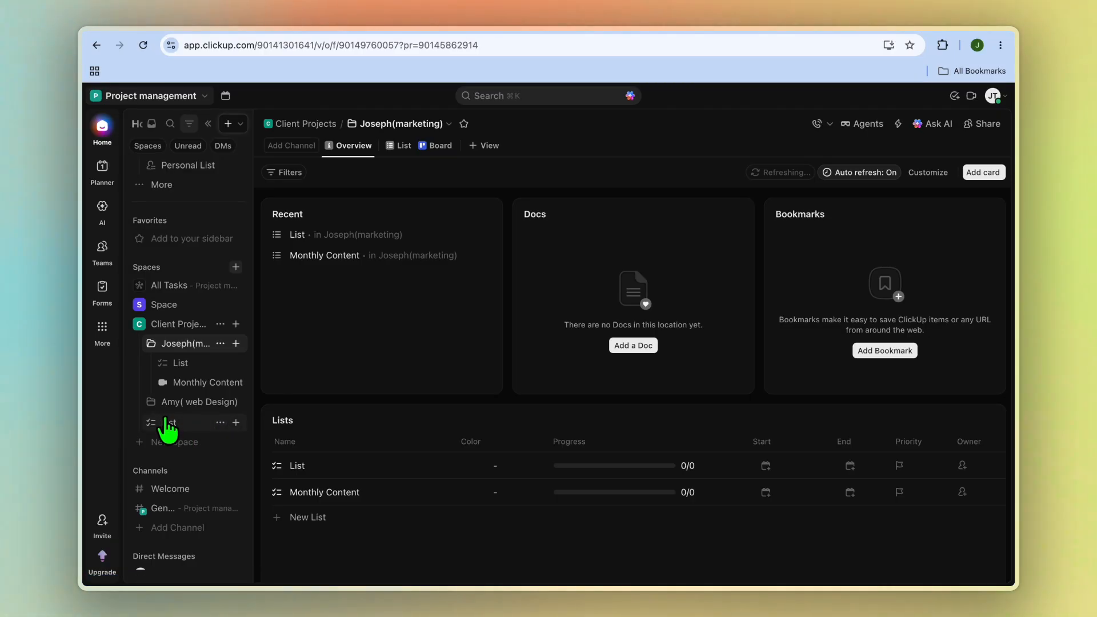
Create a list named SEO CAMPAIGN in the Client Projects space and apply all the AI-suggested list settings
{"action": "left_click", "coordinate": [219, 423]}
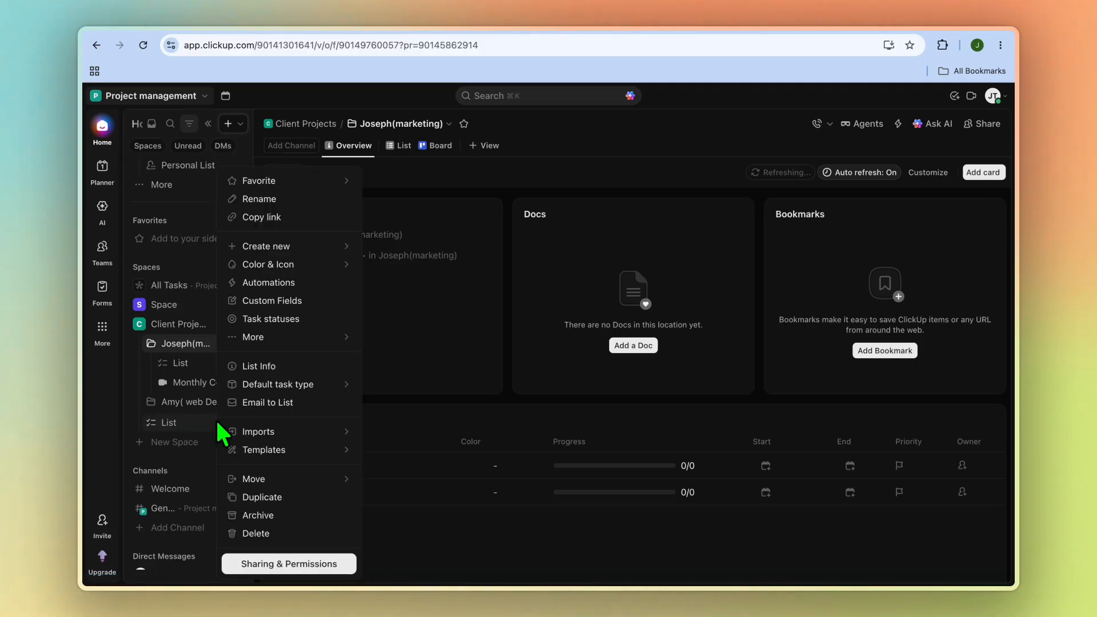
{"action": "mouse_move", "coordinate": [313, 247]}
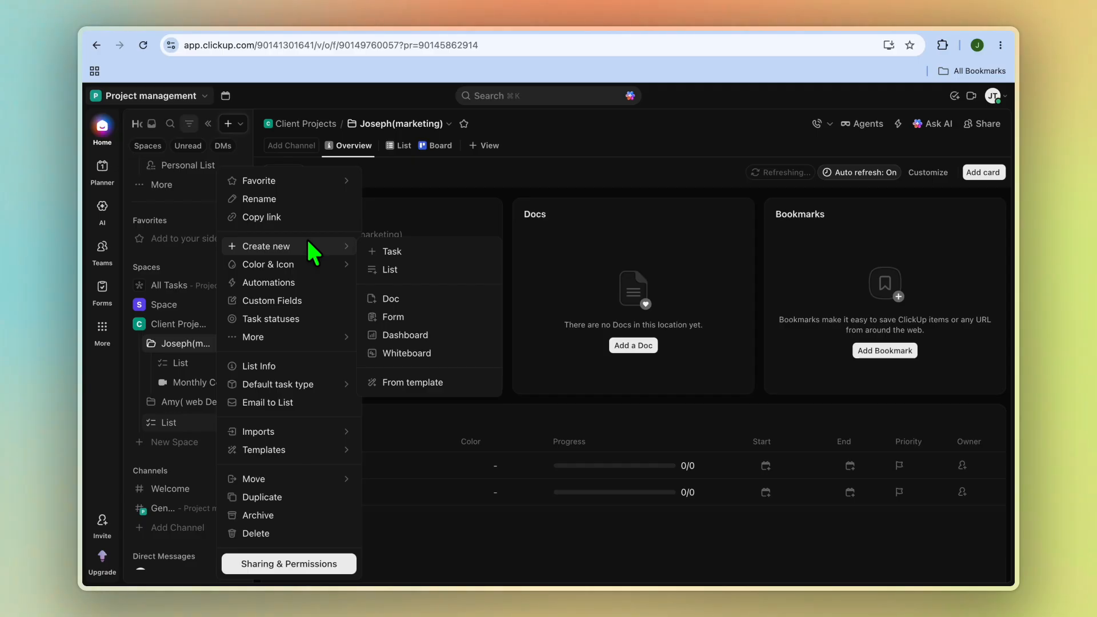
{"action": "left_click", "coordinate": [389, 272]}
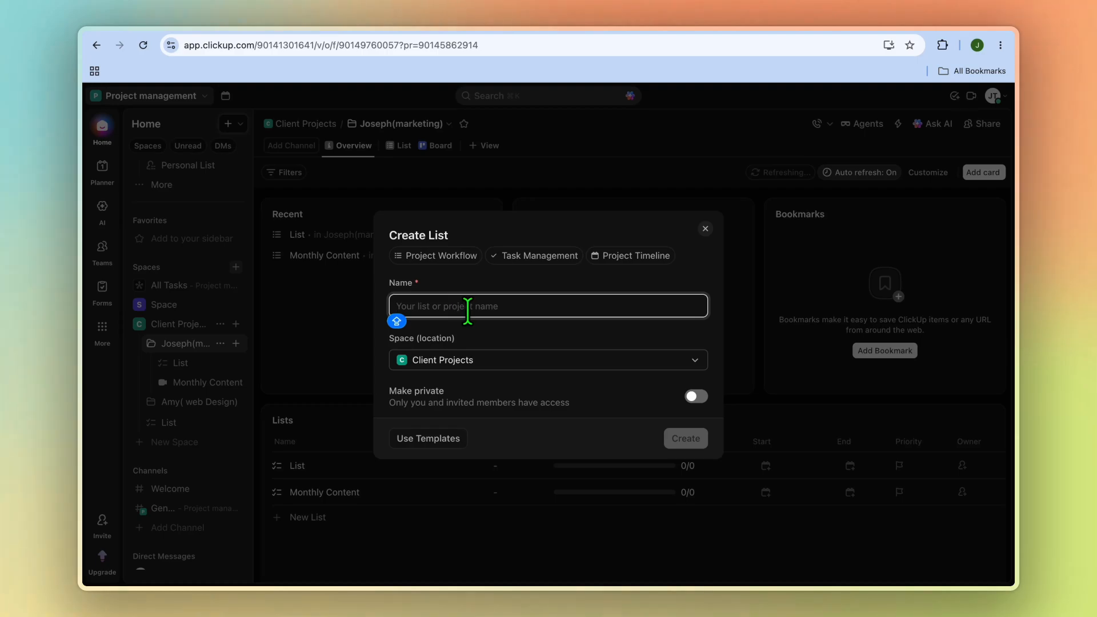
{"action": "type", "text": "S"}
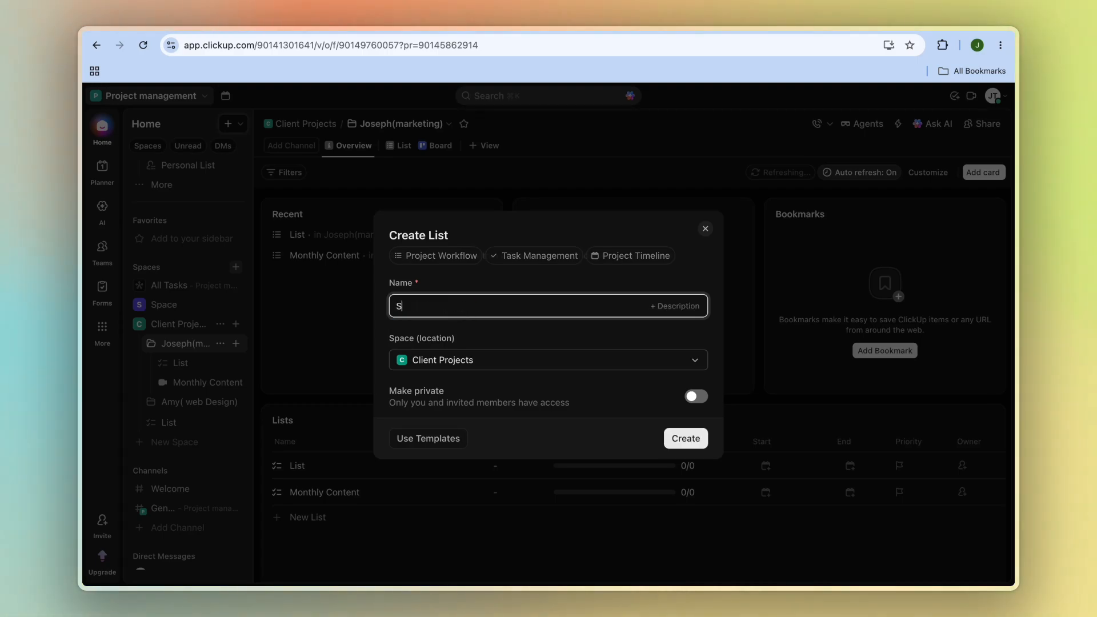
{"action": "type", "text": "EO CA"}
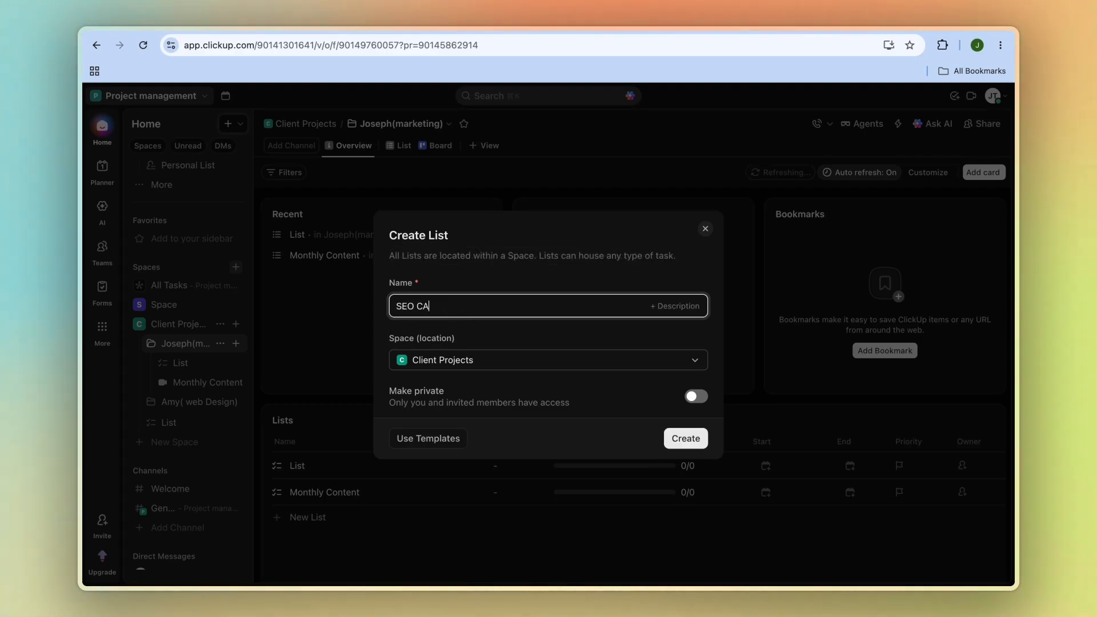
{"action": "type", "text": "MPAIGN"}
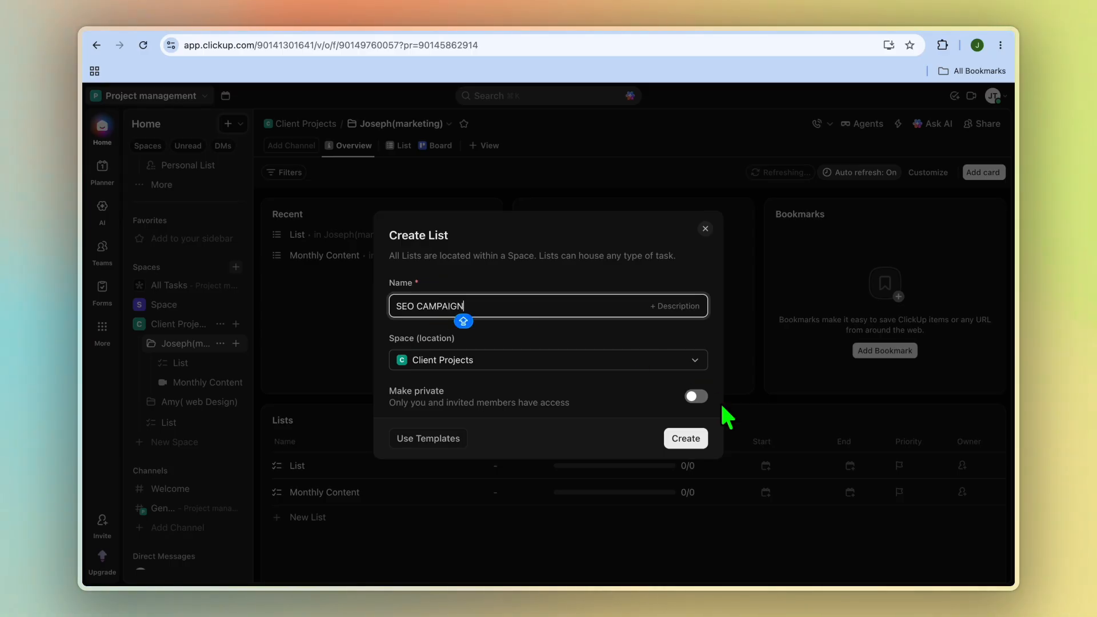
{"action": "left_click", "coordinate": [687, 443]}
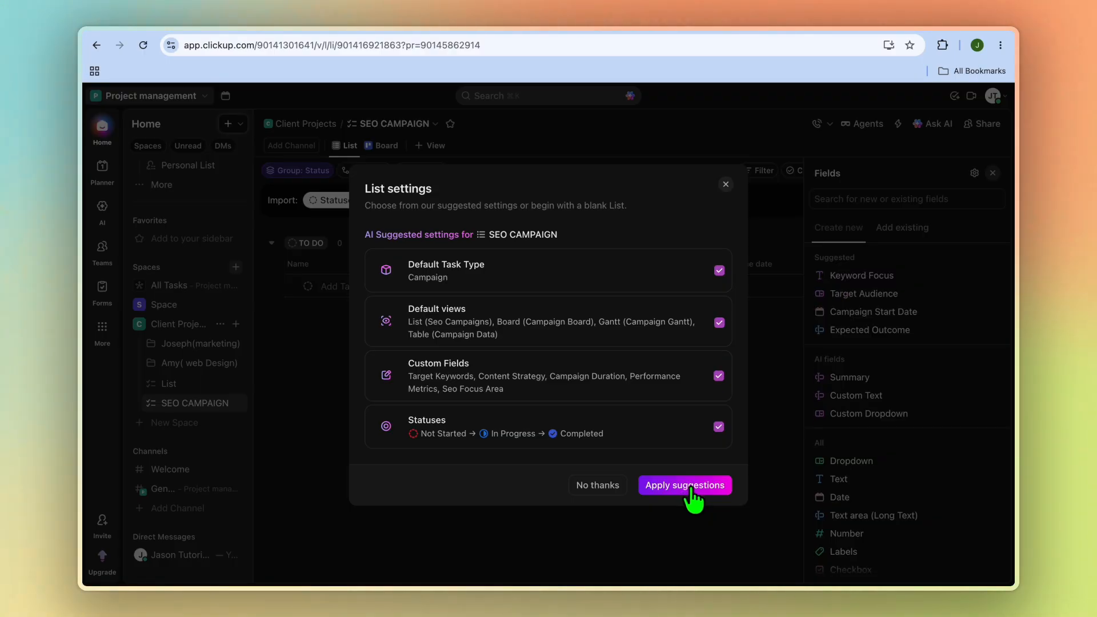
{"action": "left_click", "coordinate": [697, 487]}
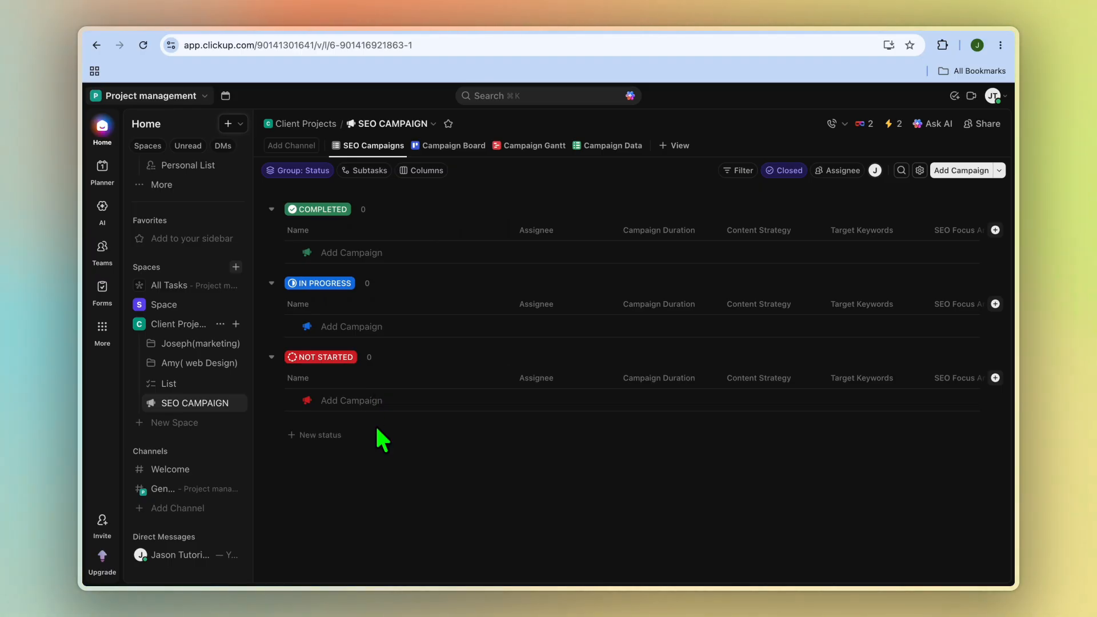
Add a new status named REVIEW to the SEO CAMPAIGN list
{"action": "left_click", "coordinate": [314, 437]}
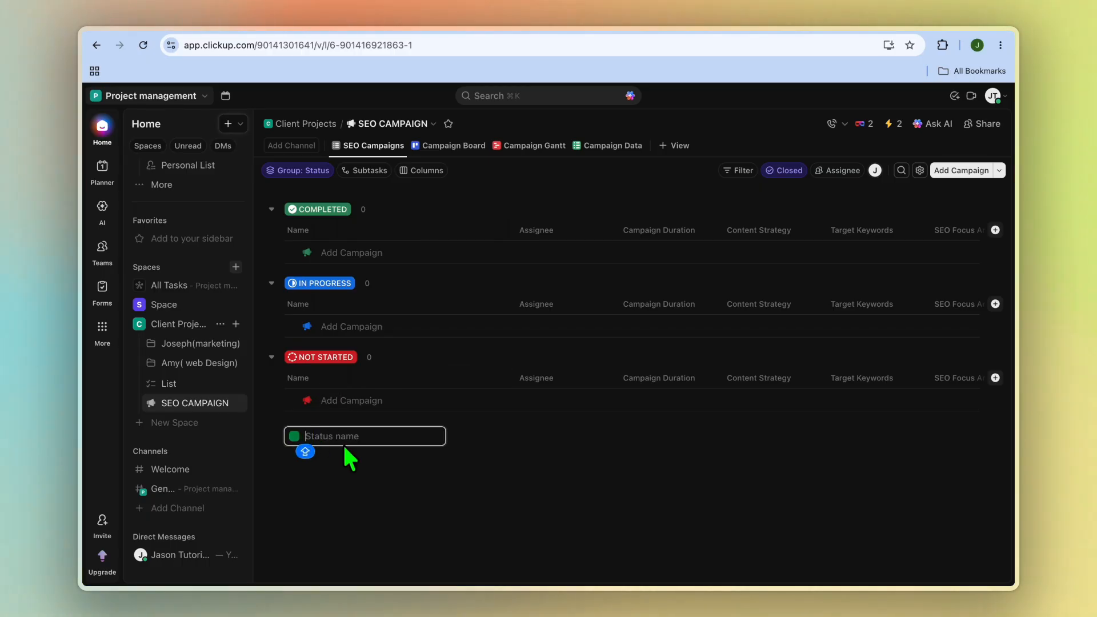
{"action": "type", "text": "REVIEW"}
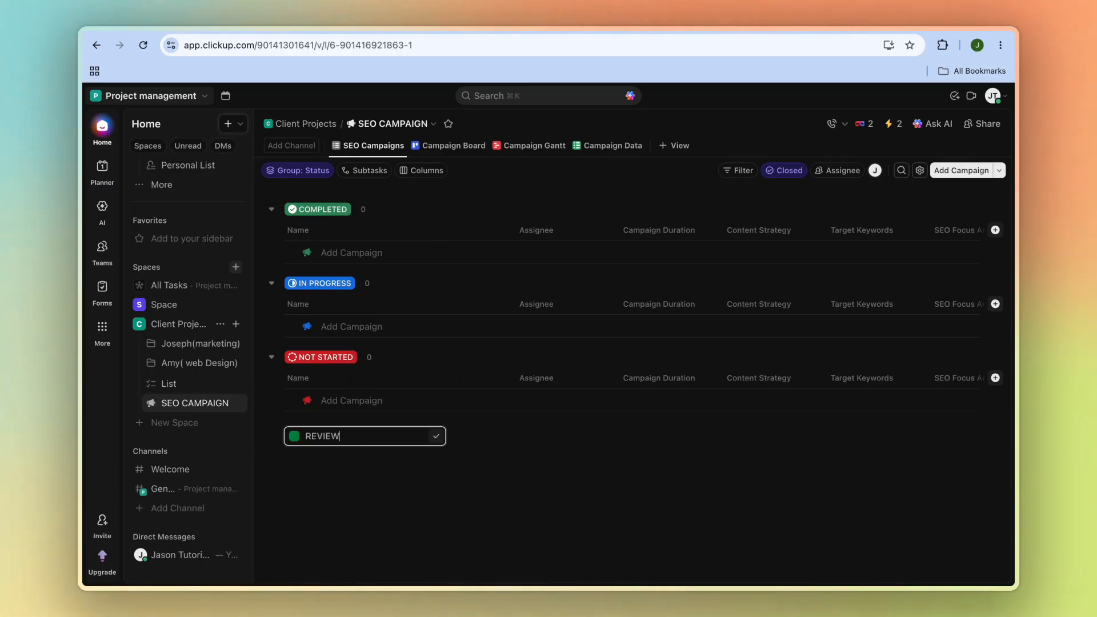
{"action": "key", "text": "Return"}
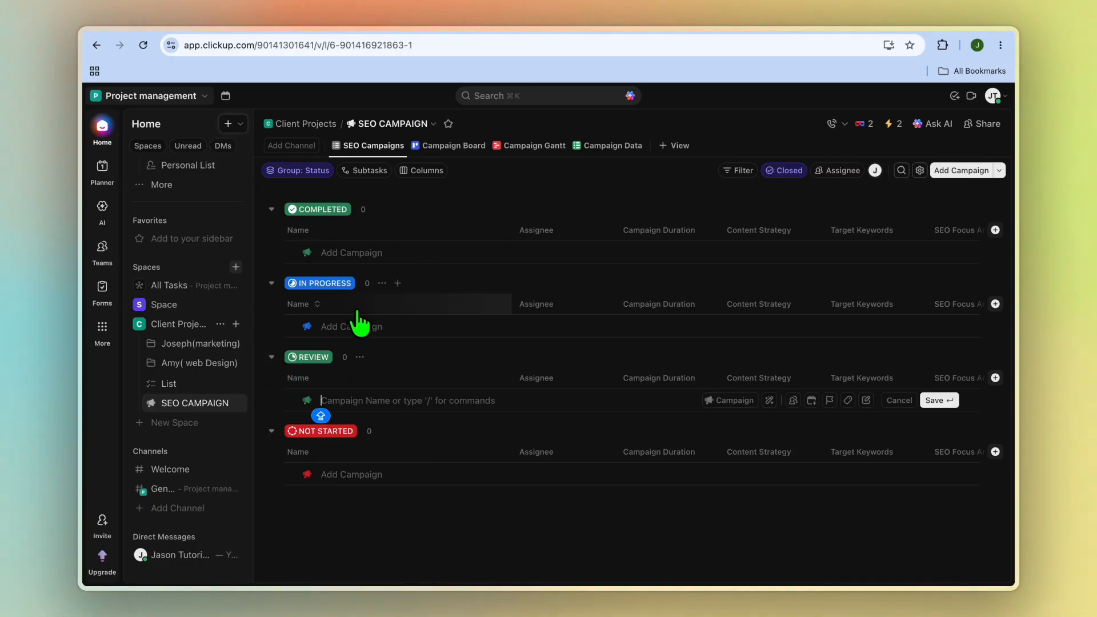
Show the SEO CAMPAIGN list as the Campaign Board and look over the available view types and the status columns
{"action": "left_click", "coordinate": [464, 147]}
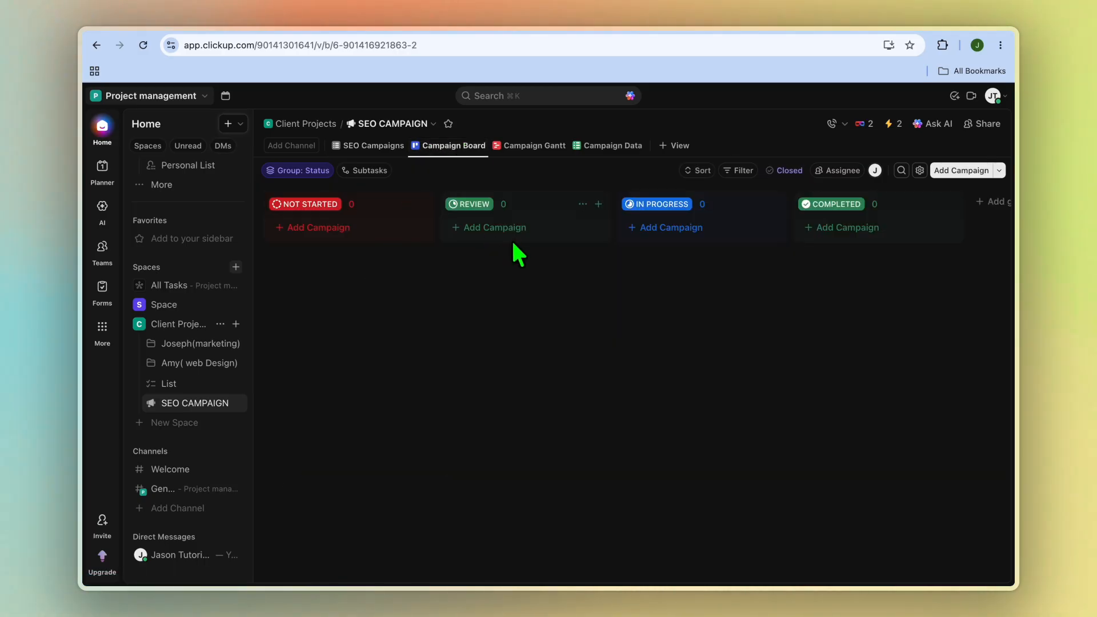
{"action": "left_click", "coordinate": [673, 149]}
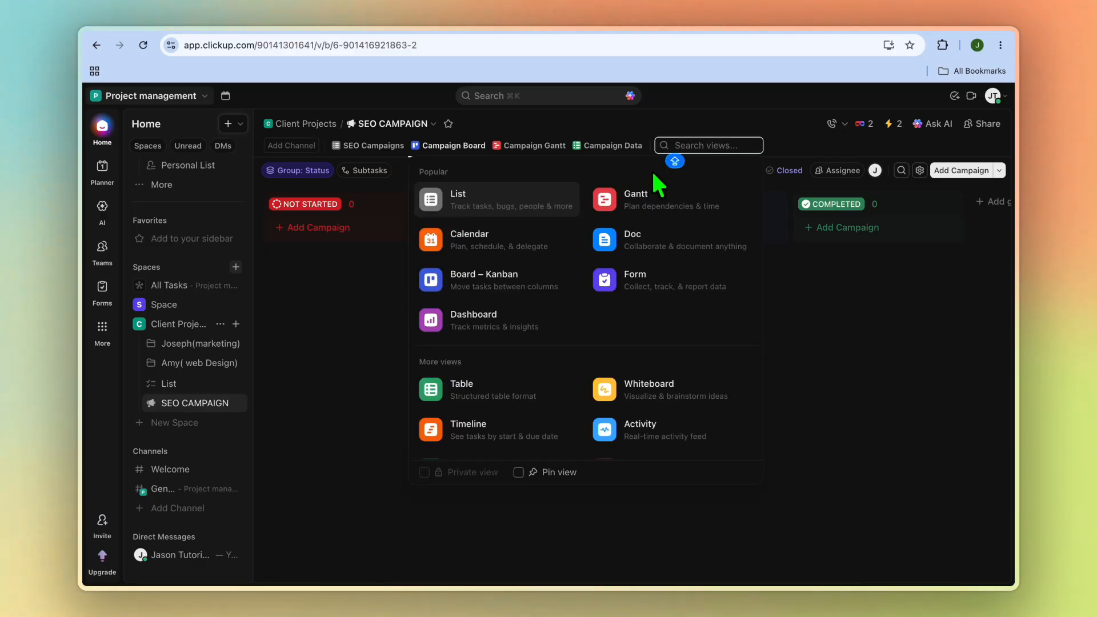
{"action": "left_click", "coordinate": [358, 307]}
{"action": "scroll", "coordinate": [549, 234], "scroll_direction": "right", "scroll_amount": 4}
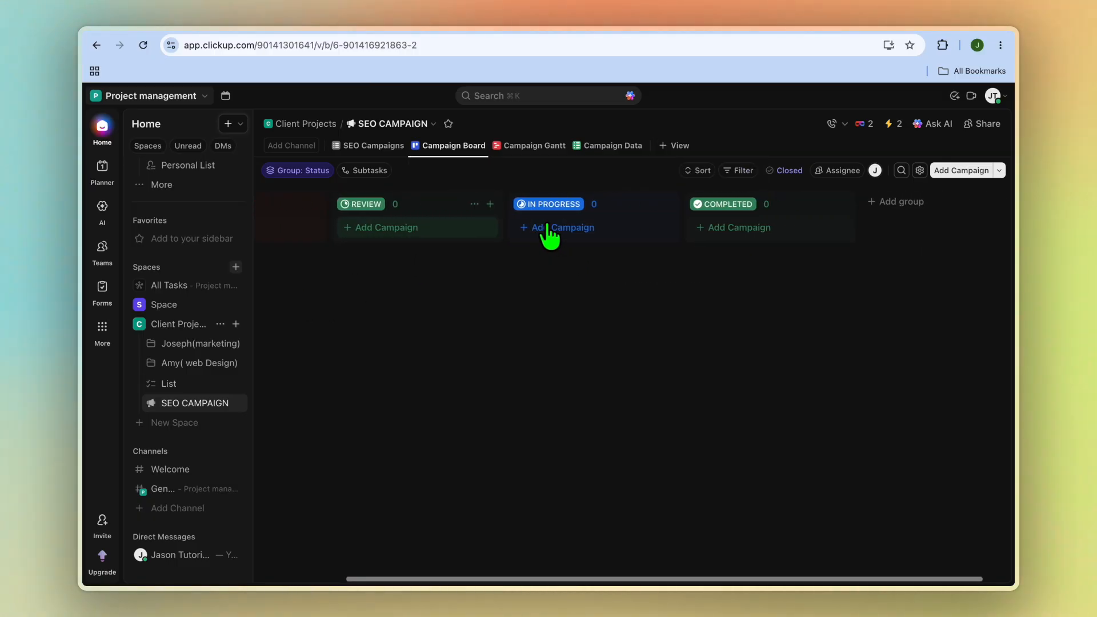
{"action": "scroll", "coordinate": [549, 234], "scroll_direction": "left", "scroll_amount": 4}
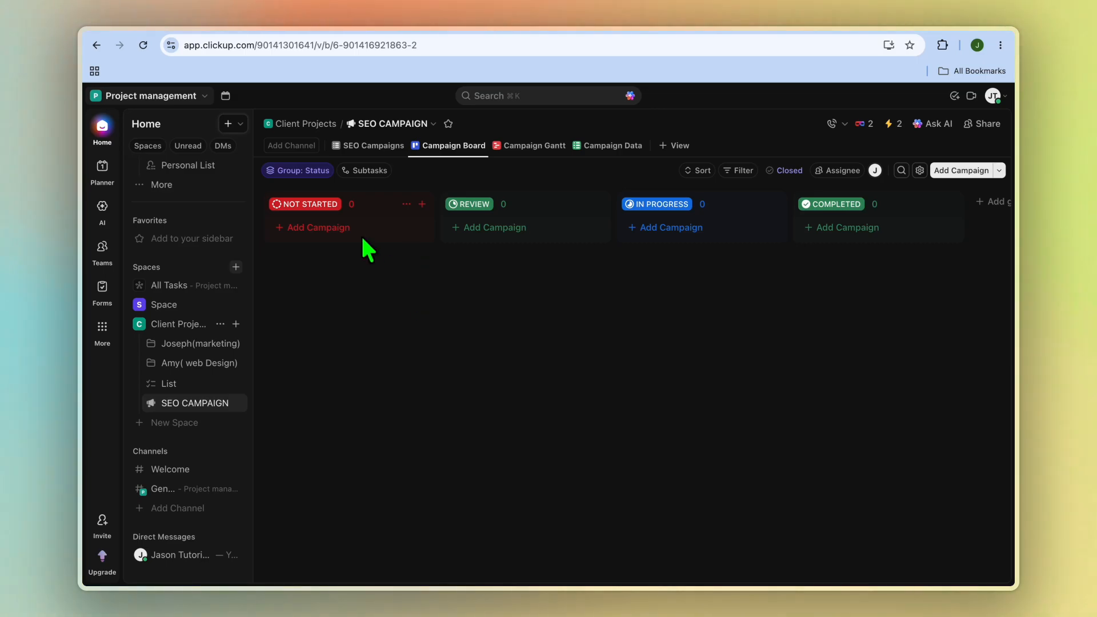
Add a campaign task named GOHIGHLEVEL WEB under the Not Started status on the board
{"action": "left_click", "coordinate": [334, 228]}
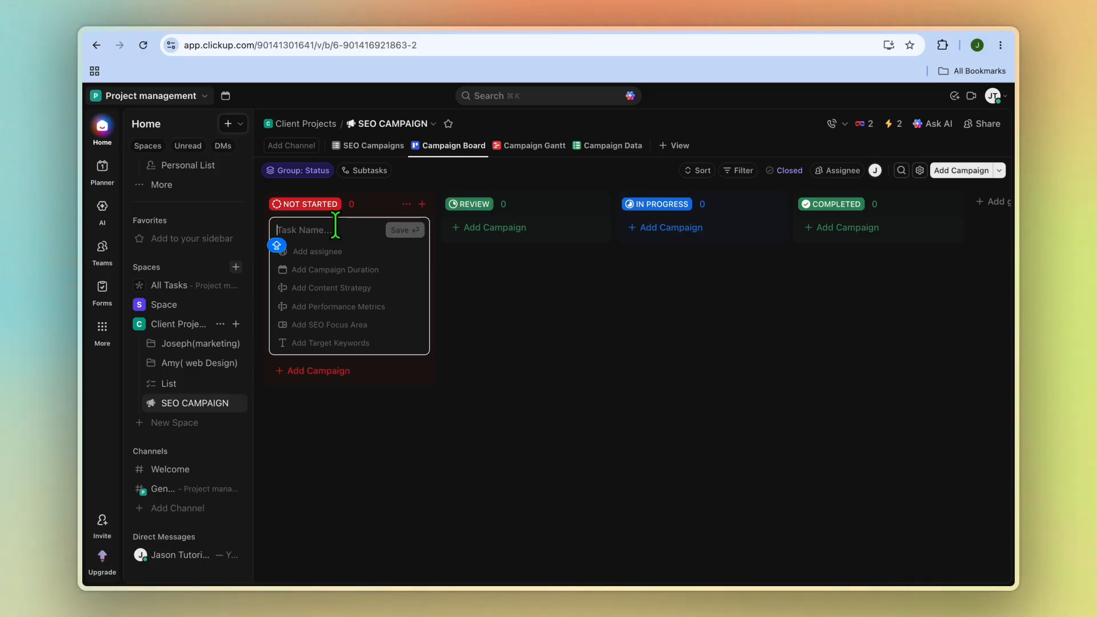
{"action": "type", "text": "GO"}
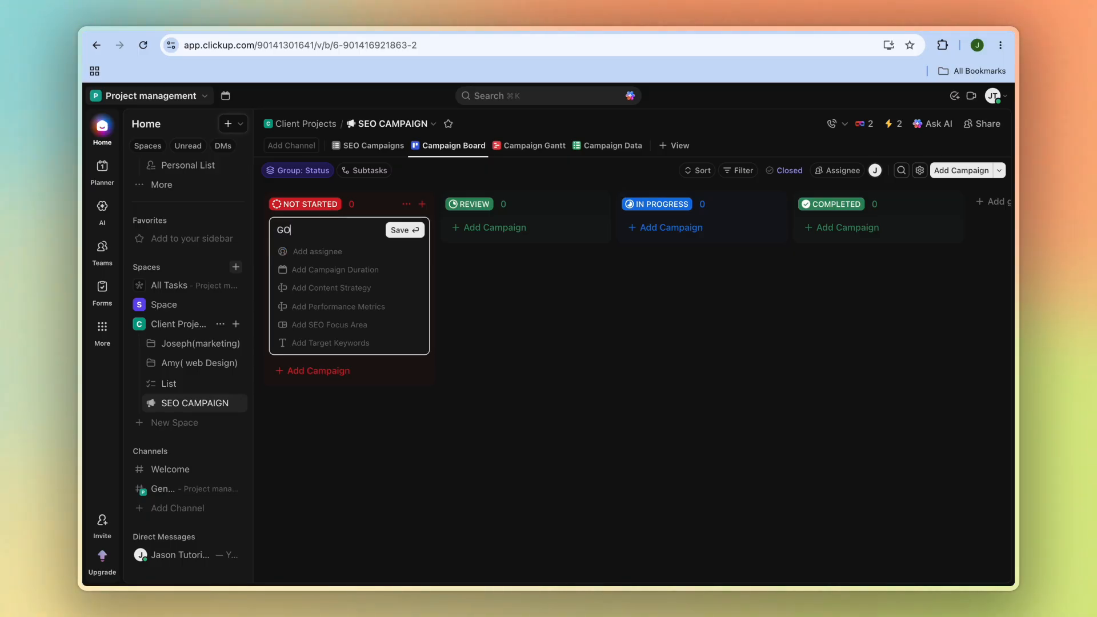
{"action": "type", "text": "HI"}
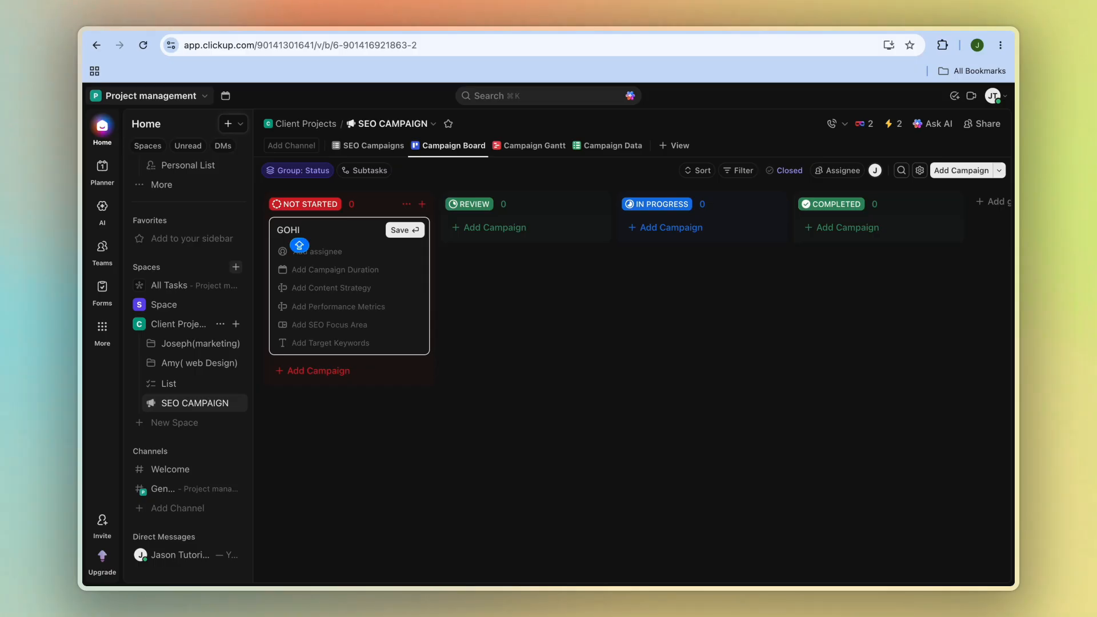
{"action": "type", "text": "GHLEV"}
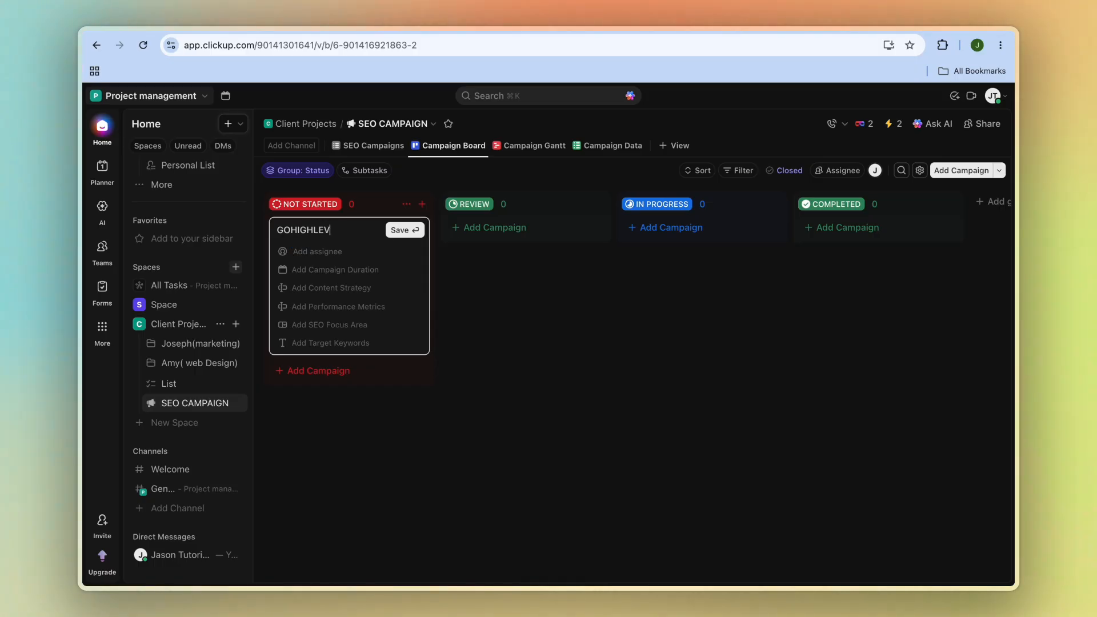
{"action": "type", "text": "EL WEB"}
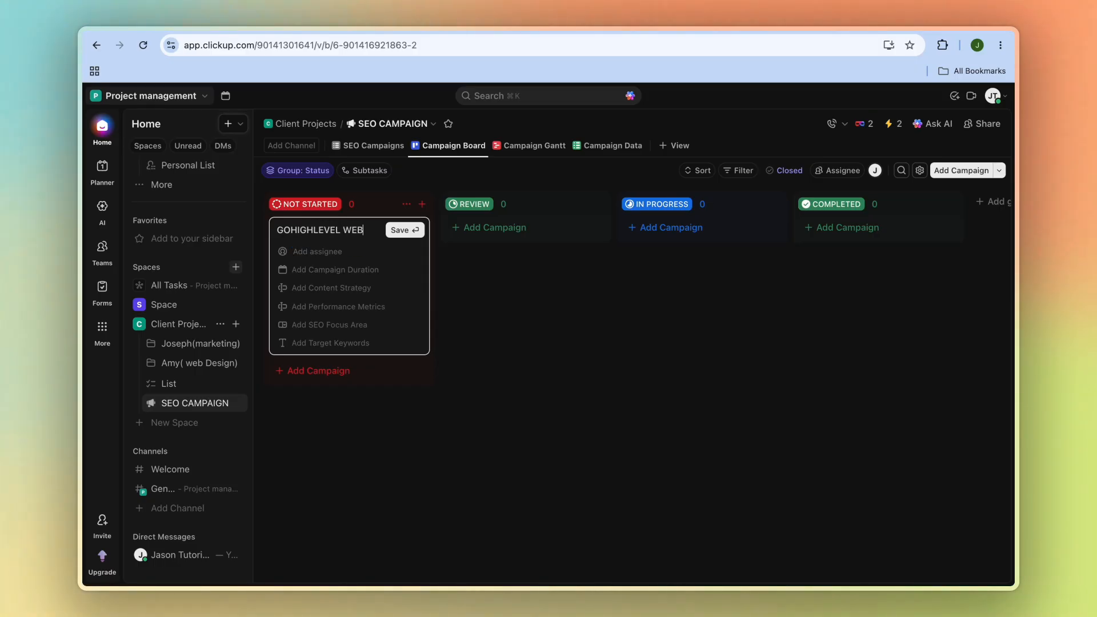
{"action": "key", "text": "Return"}
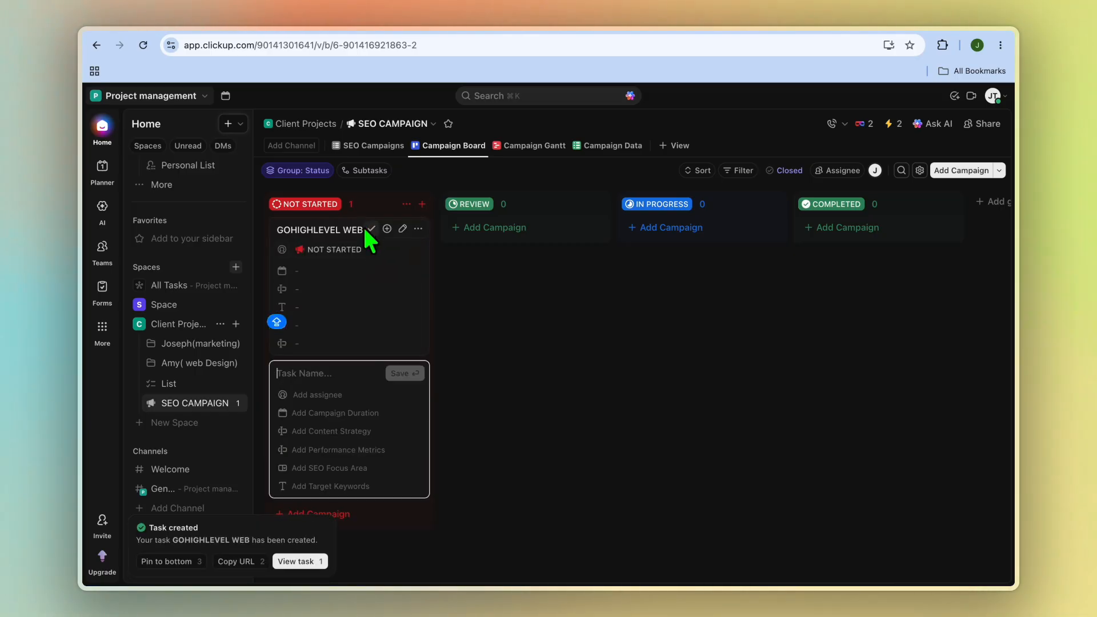
Open the GOHIGHLEVEL WEB task and set its due date to 6/15/26
{"action": "left_click", "coordinate": [344, 230]}
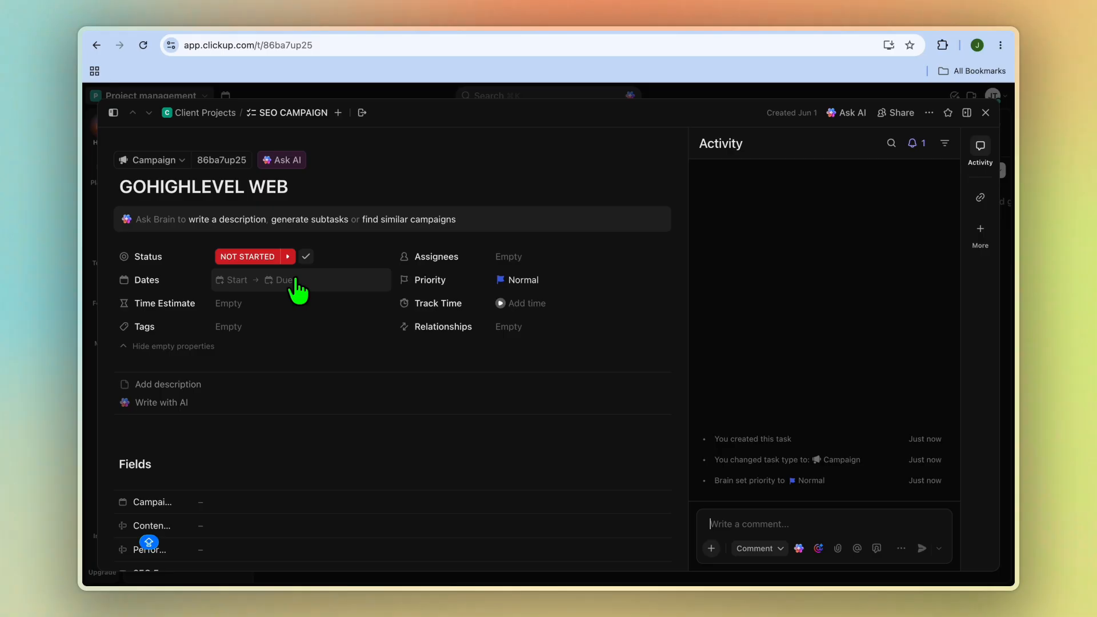
{"action": "left_click", "coordinate": [295, 284]}
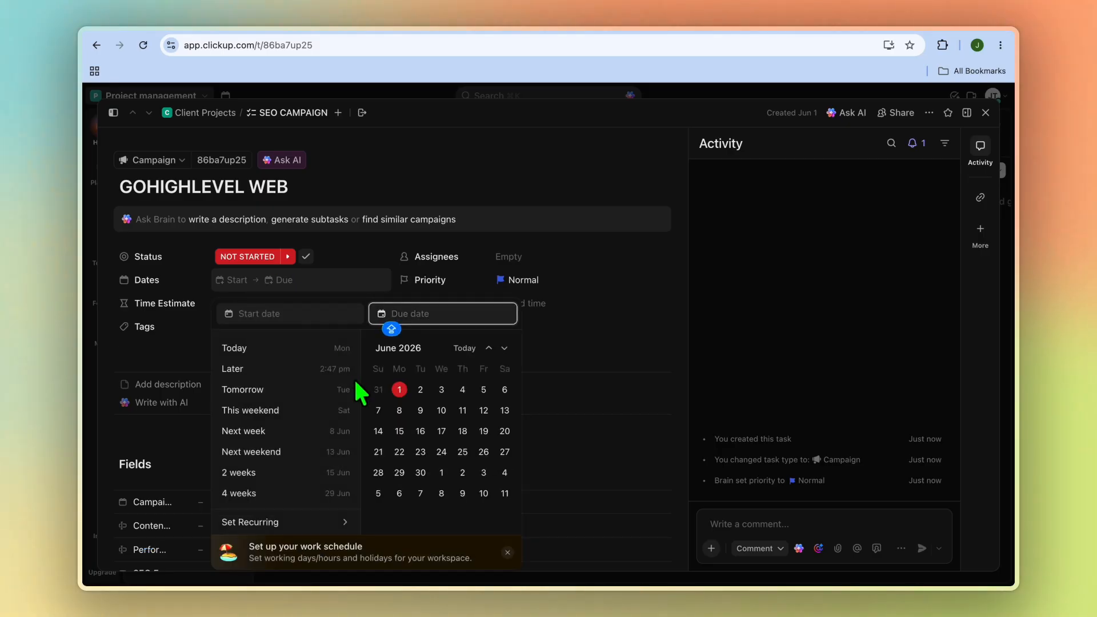
{"action": "left_click", "coordinate": [399, 432]}
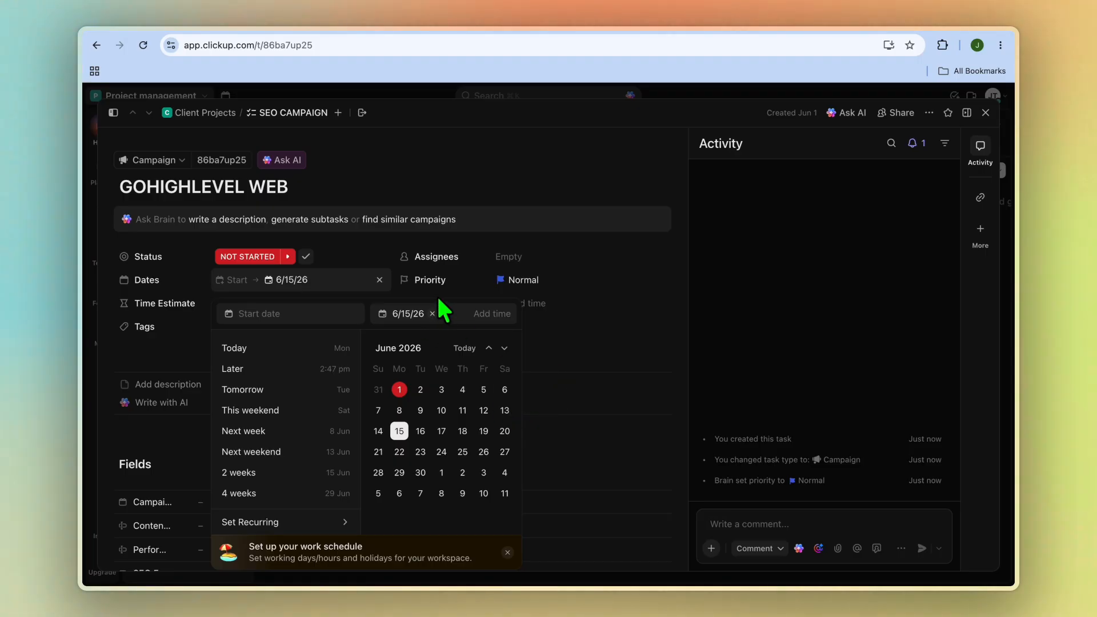
{"action": "left_click", "coordinate": [517, 286]}
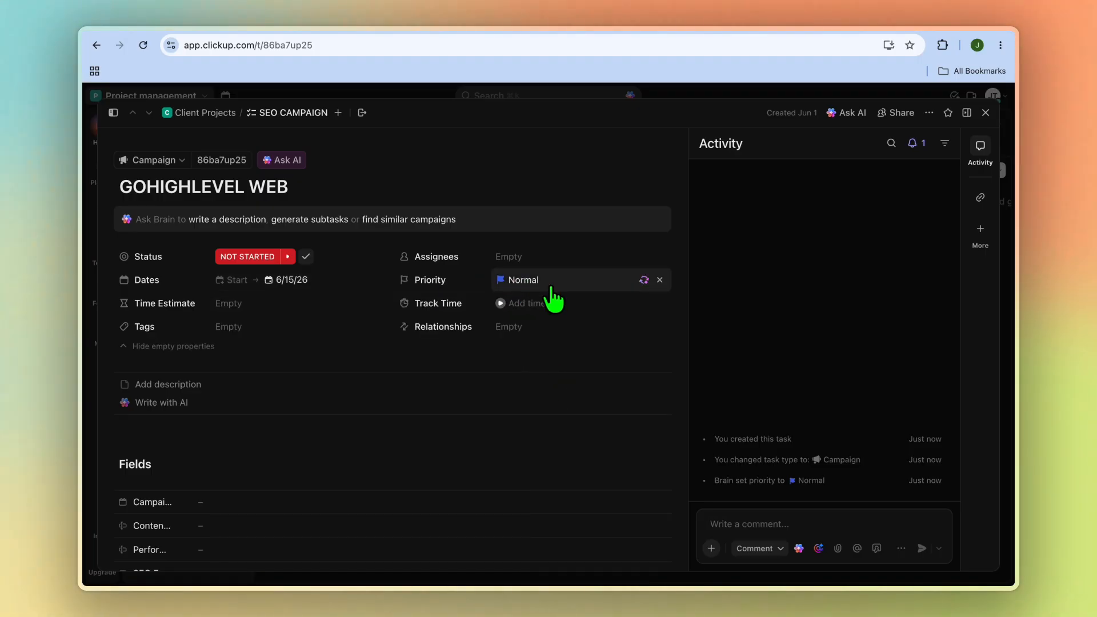
Examine the priority options of the GOHIGHLEVEL WEB task and its custom fields and subtask section
{"action": "left_click", "coordinate": [548, 285]}
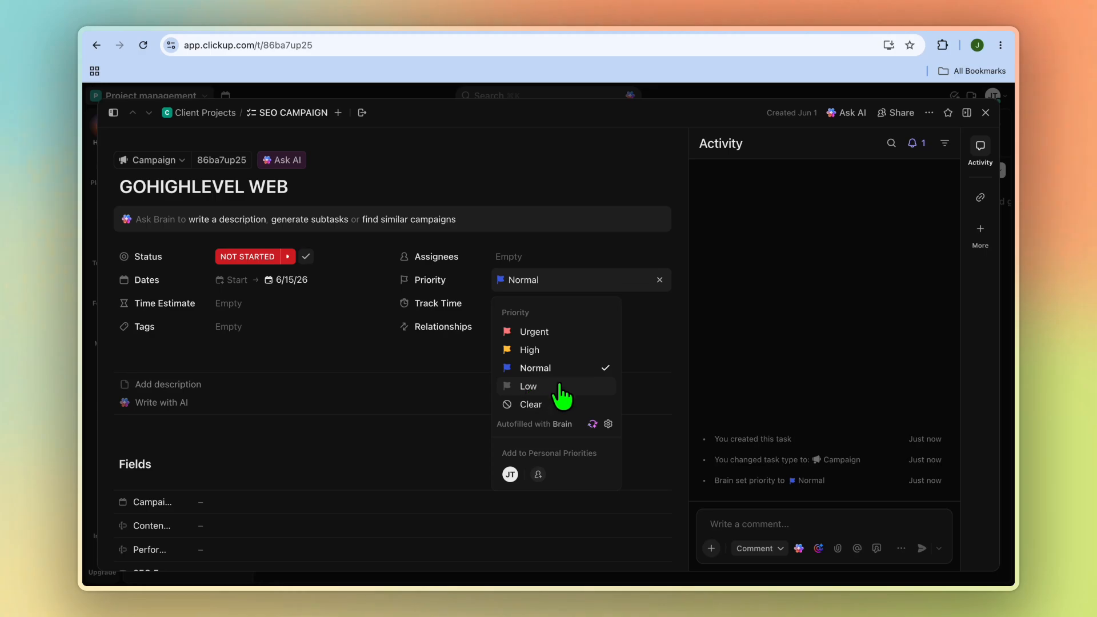
{"action": "left_click", "coordinate": [462, 397]}
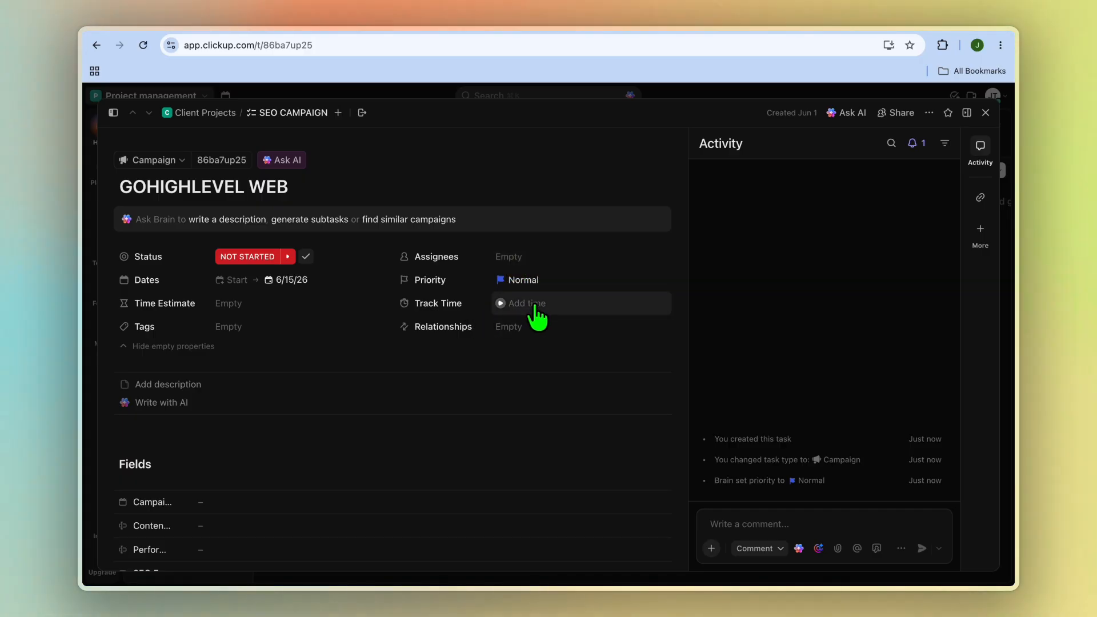
{"action": "scroll", "coordinate": [490, 327], "scroll_direction": "down", "scroll_amount": 3}
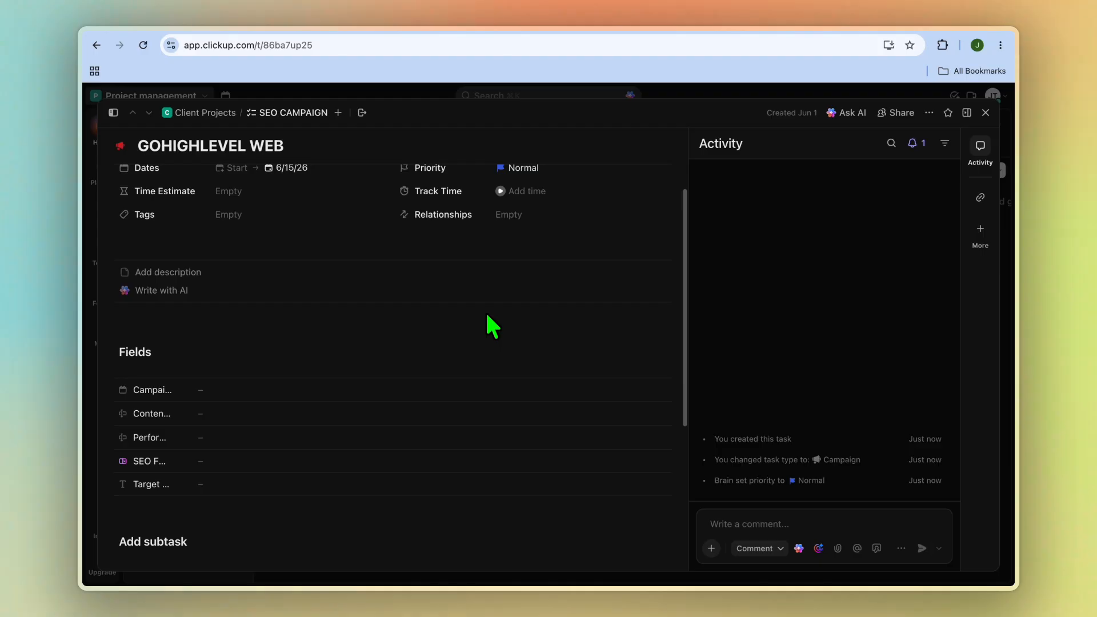
{"action": "scroll", "coordinate": [490, 327], "scroll_direction": "down", "scroll_amount": 2}
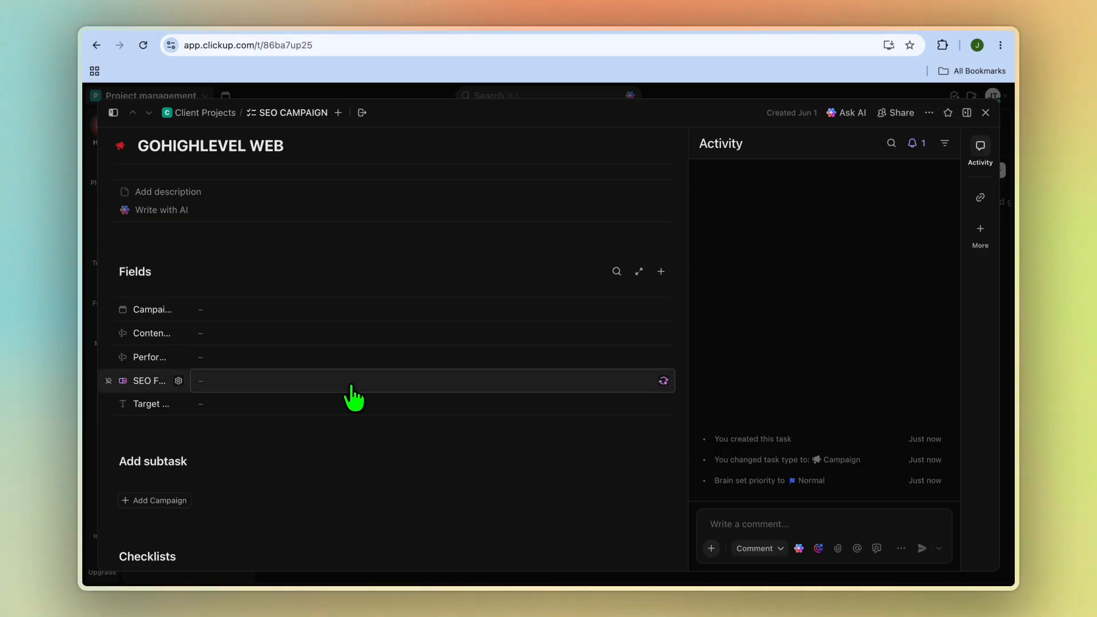
{"action": "left_click", "coordinate": [661, 272]}
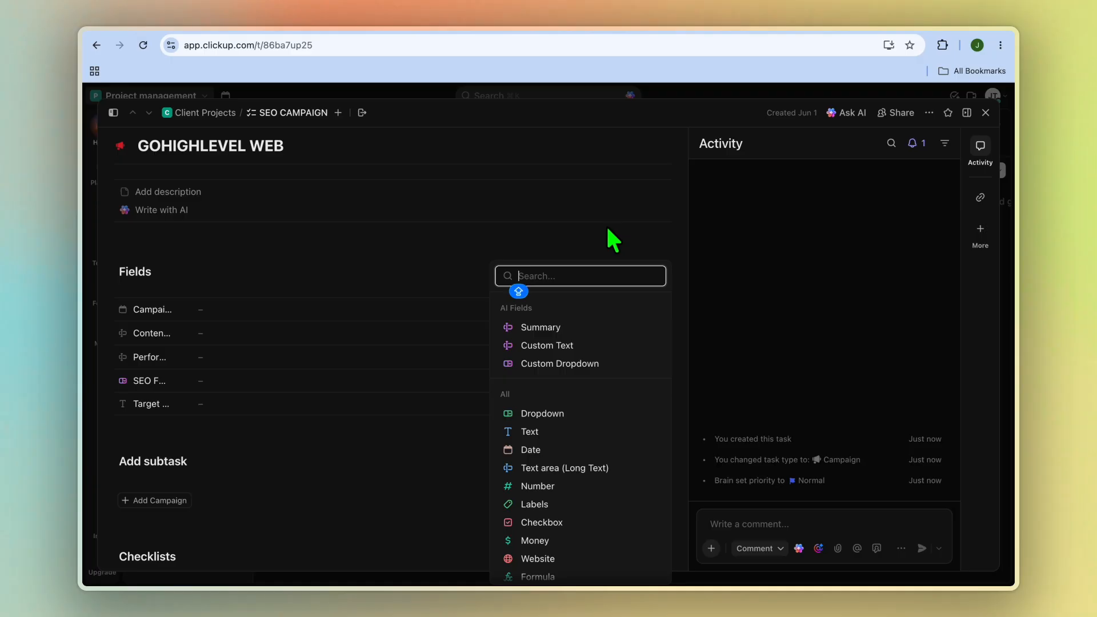
{"action": "left_click", "coordinate": [561, 433]}
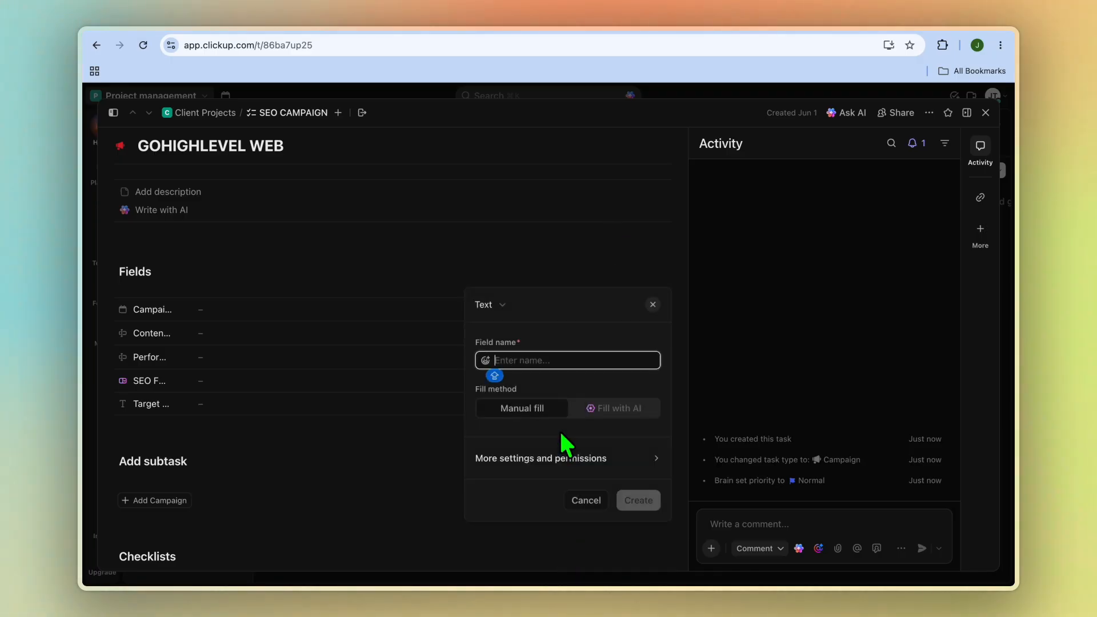
{"action": "left_click", "coordinate": [652, 306]}
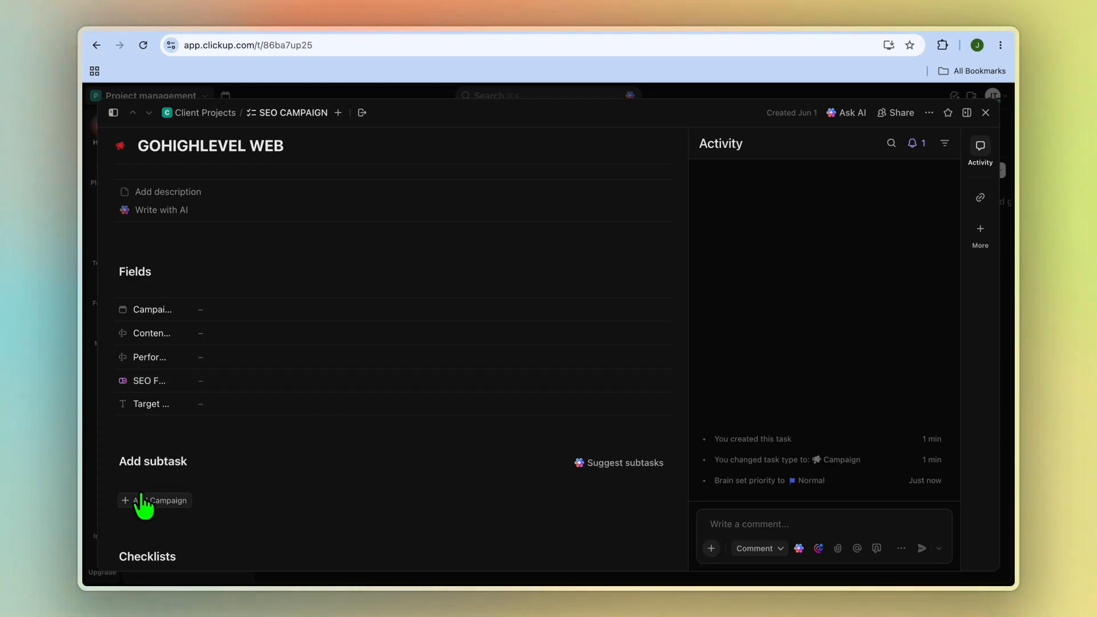
Look over the GOHIGHLEVEL WEB task's subtask, checklist, attachment, detail and custom field sections, and close the task
{"action": "scroll", "coordinate": [319, 504], "scroll_direction": "down", "scroll_amount": 5}
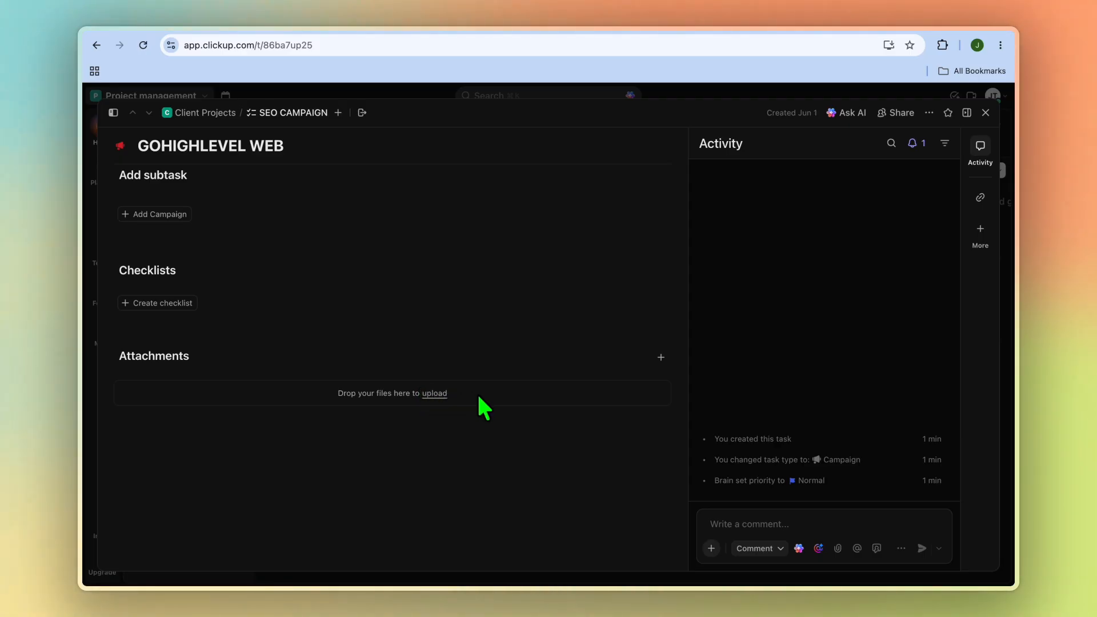
{"action": "scroll", "coordinate": [483, 407], "scroll_direction": "up", "scroll_amount": 5}
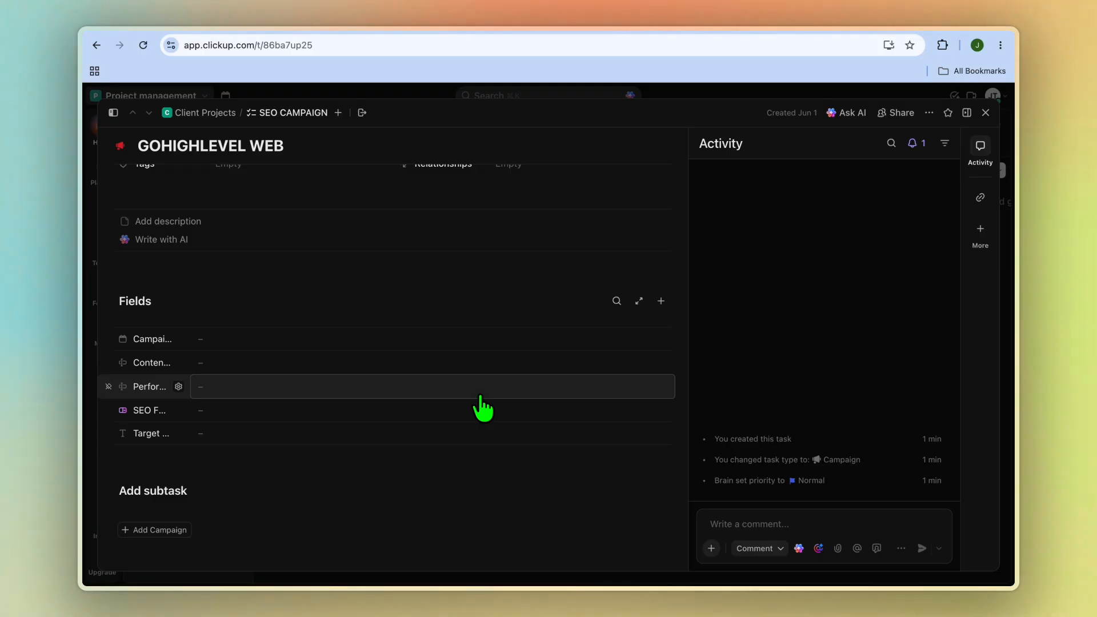
{"action": "scroll", "coordinate": [483, 406], "scroll_direction": "up", "scroll_amount": 3}
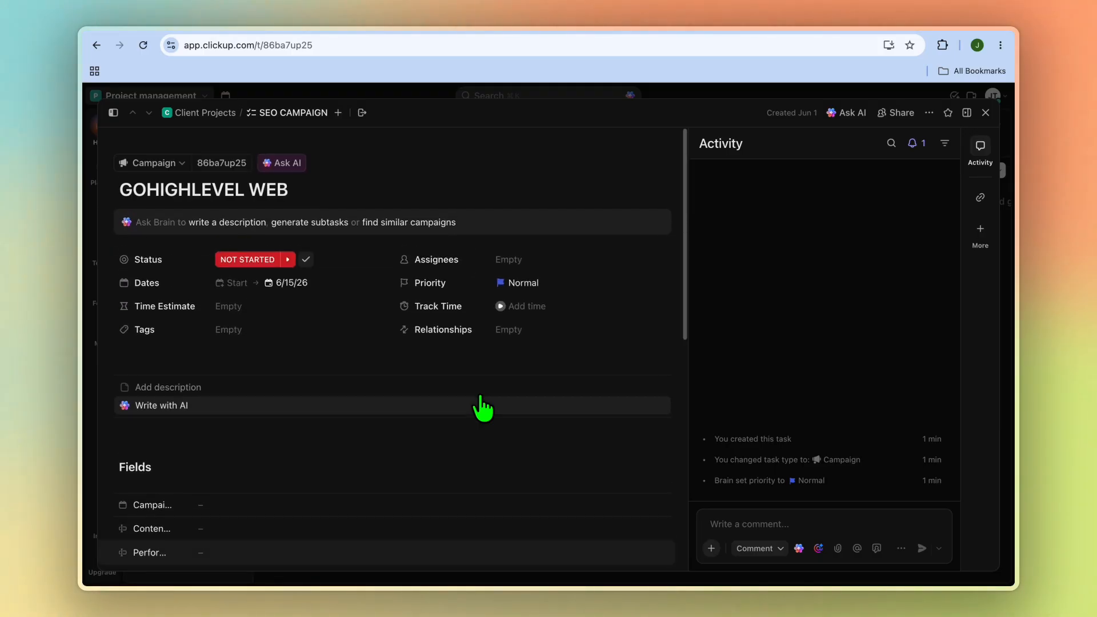
{"action": "scroll", "coordinate": [366, 448], "scroll_direction": "down", "scroll_amount": 2}
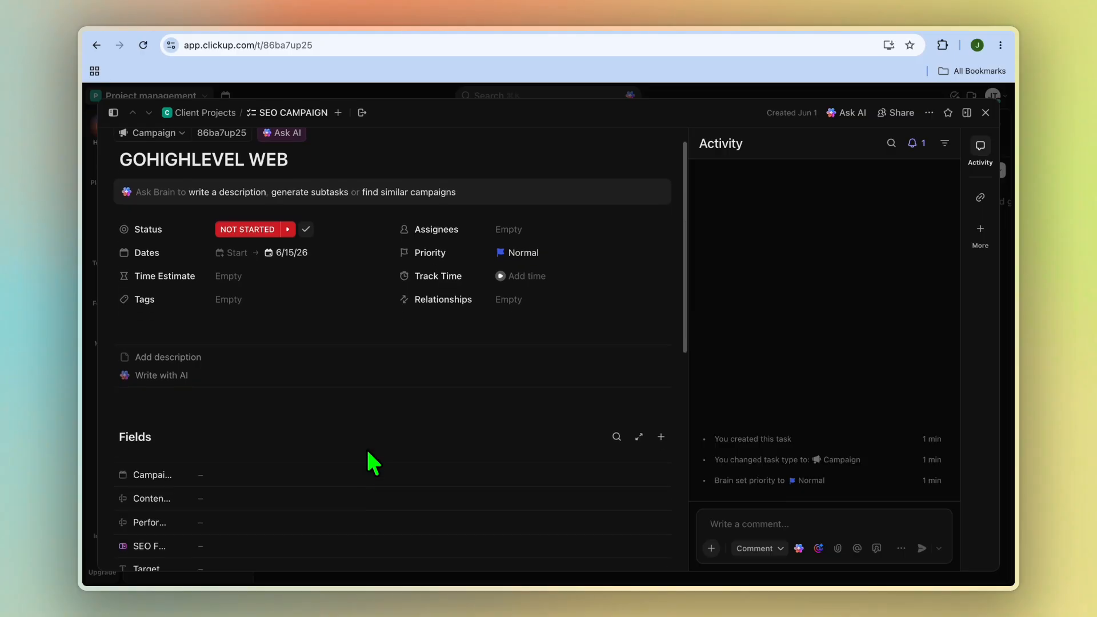
{"action": "scroll", "coordinate": [371, 462], "scroll_direction": "down", "scroll_amount": 2}
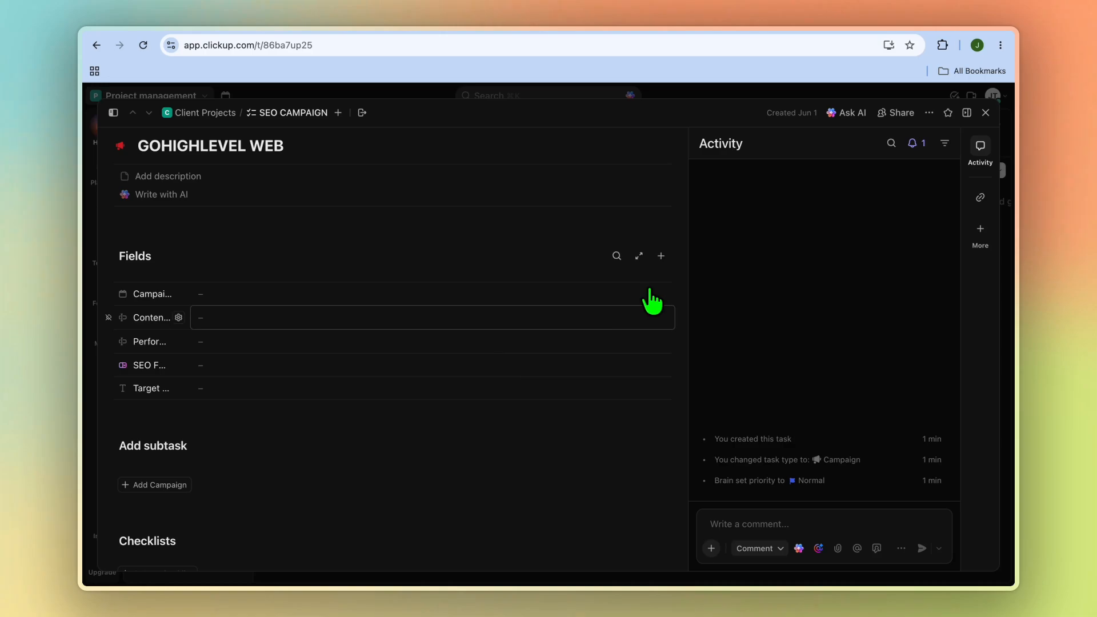
{"action": "left_click", "coordinate": [985, 114]}
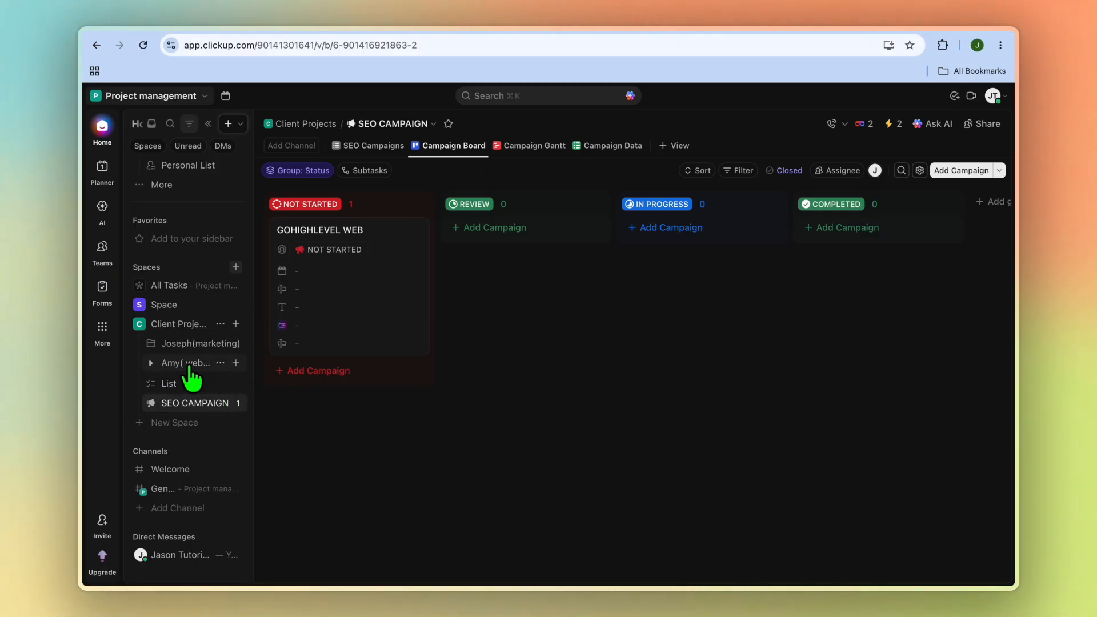
Duplicate the existing web Design client folder within Client Projects, replacing the client's name in the new folder name and removing the (copy) suffix
{"action": "left_click", "coordinate": [220, 363]}
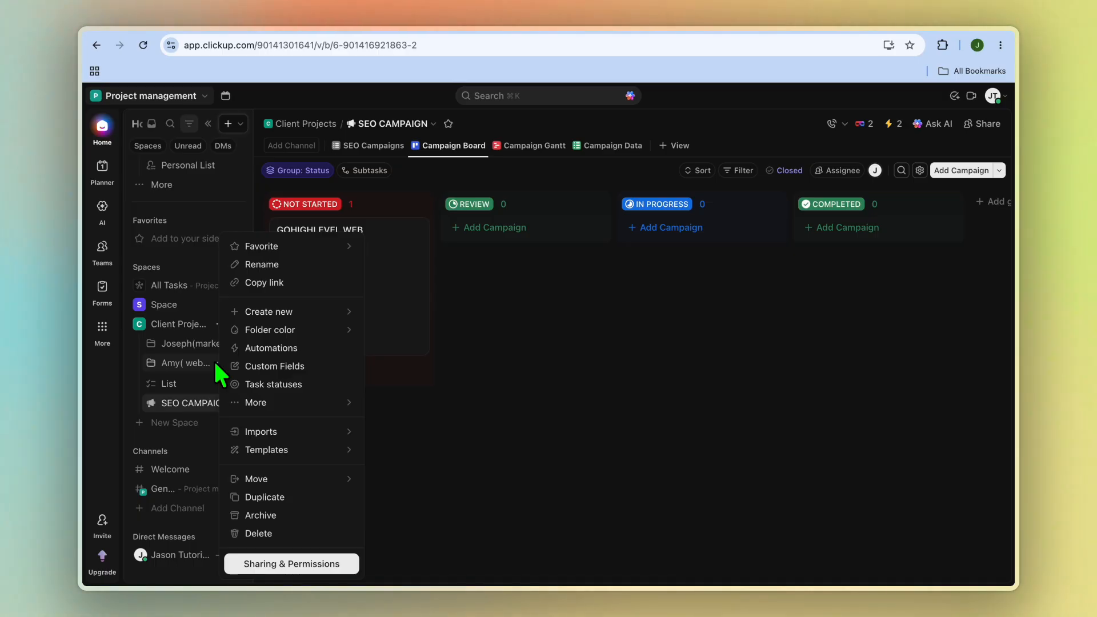
{"action": "left_click", "coordinate": [262, 499]}
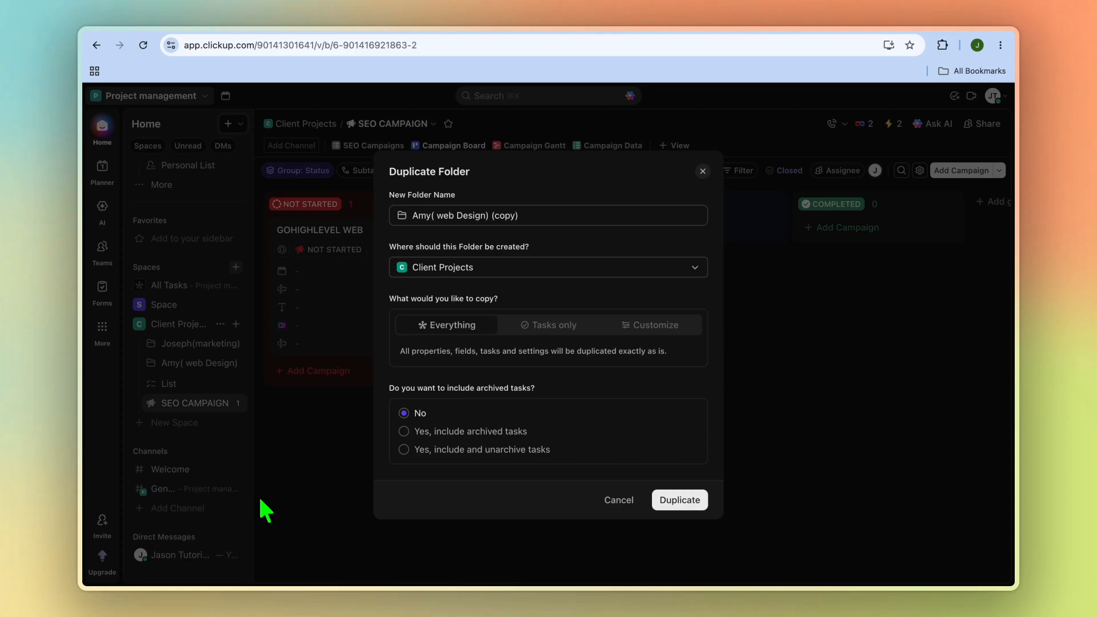
{"action": "left_click", "coordinate": [431, 218]}
{"action": "left_click", "coordinate": [412, 215], "text": "shift"}
{"action": "type", "text": "JOE"}
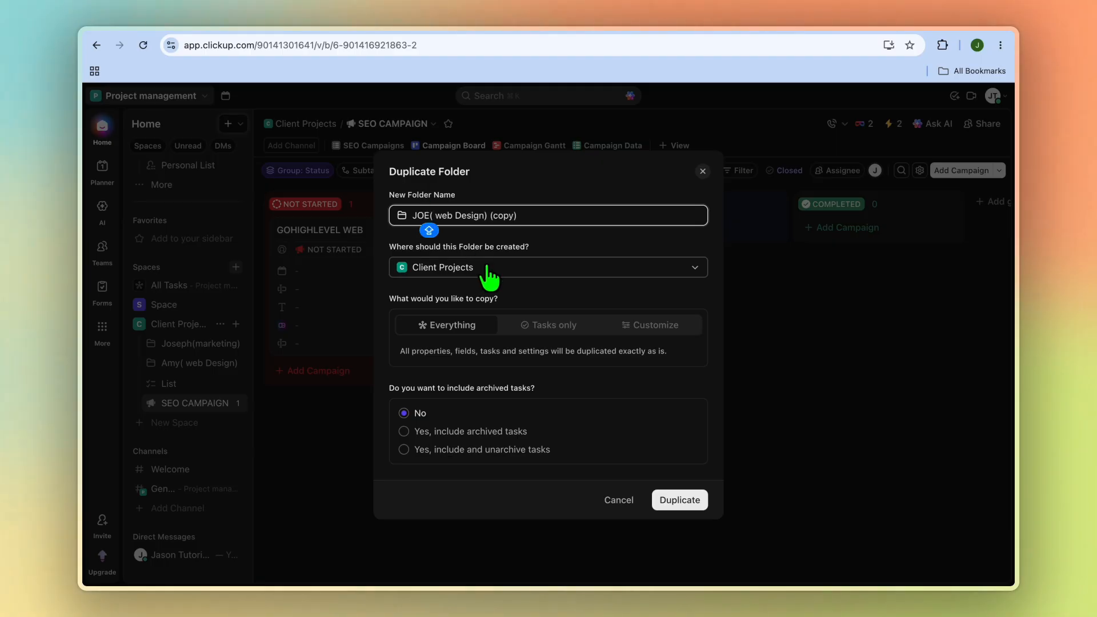
{"action": "left_click", "coordinate": [536, 215]}
{"action": "key", "text": "BackSpace"}
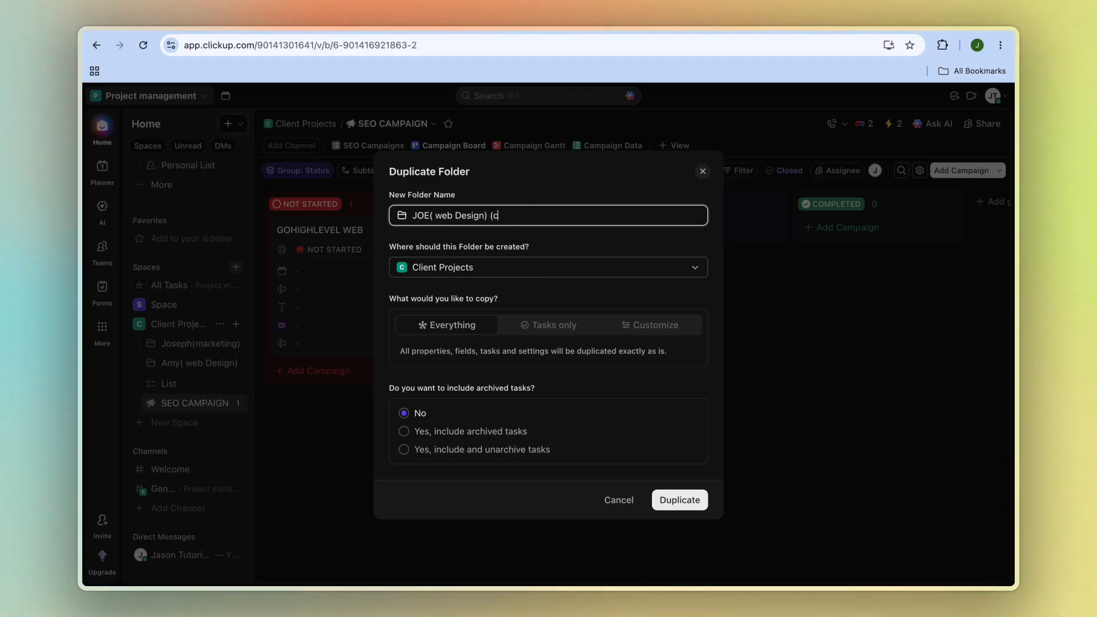
{"action": "left_click", "coordinate": [680, 502]}
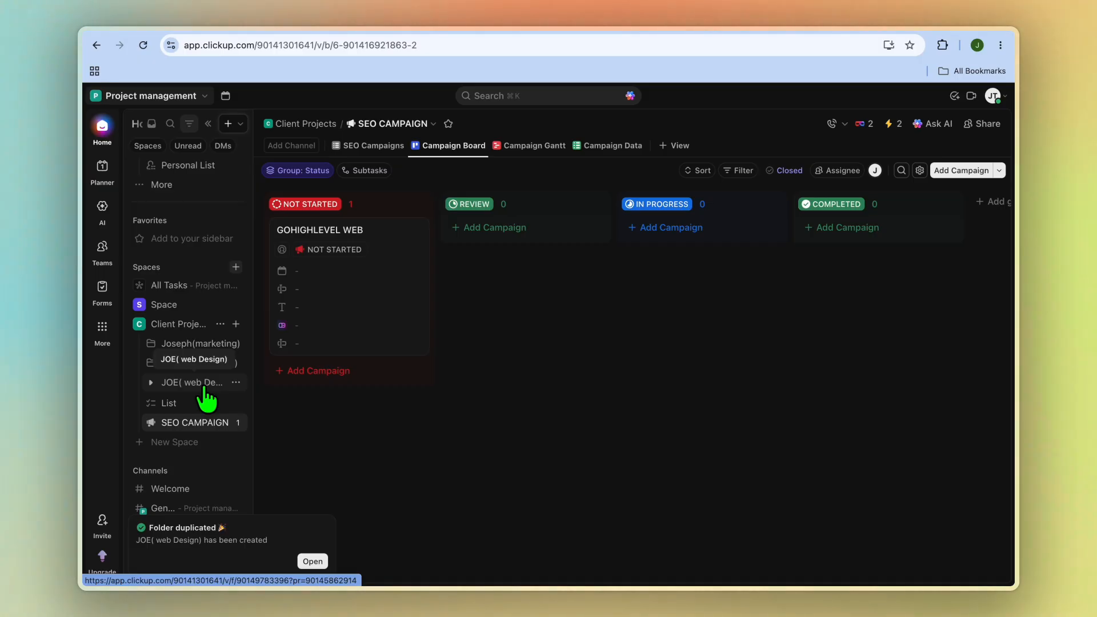
Look over the Client Projects space's additional settings and its template options
{"action": "left_click", "coordinate": [219, 326]}
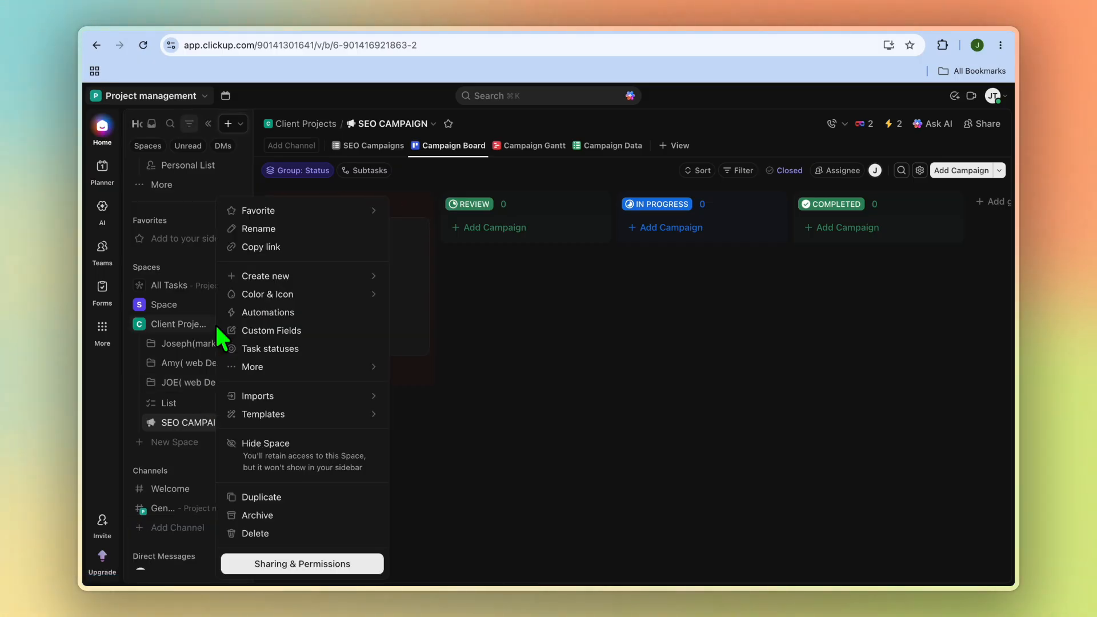
{"action": "mouse_move", "coordinate": [325, 369]}
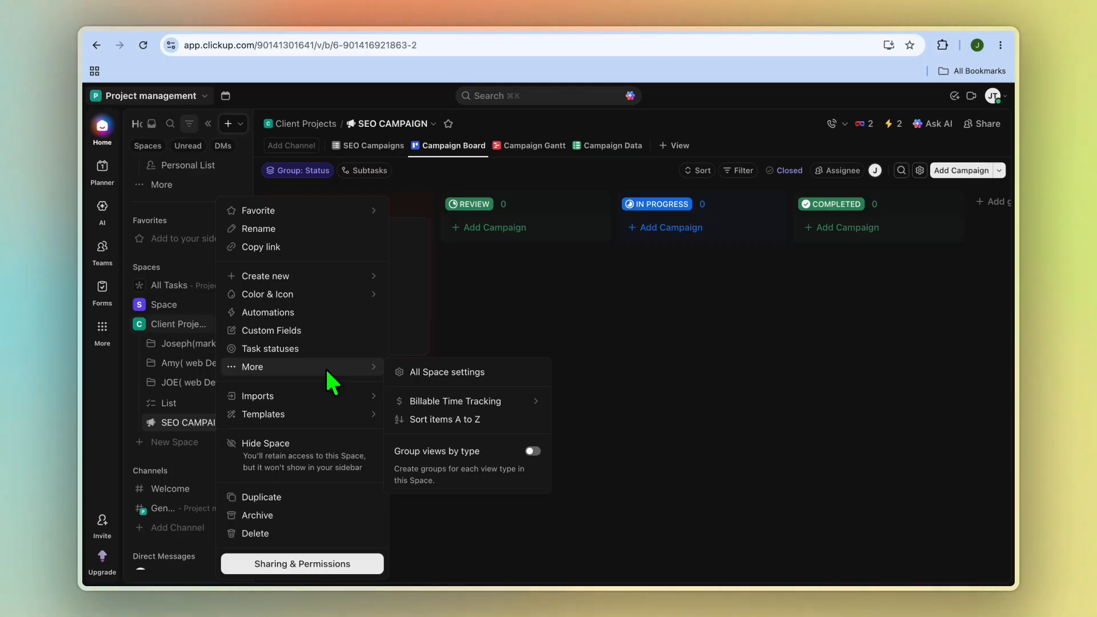
{"action": "mouse_move", "coordinate": [310, 416]}
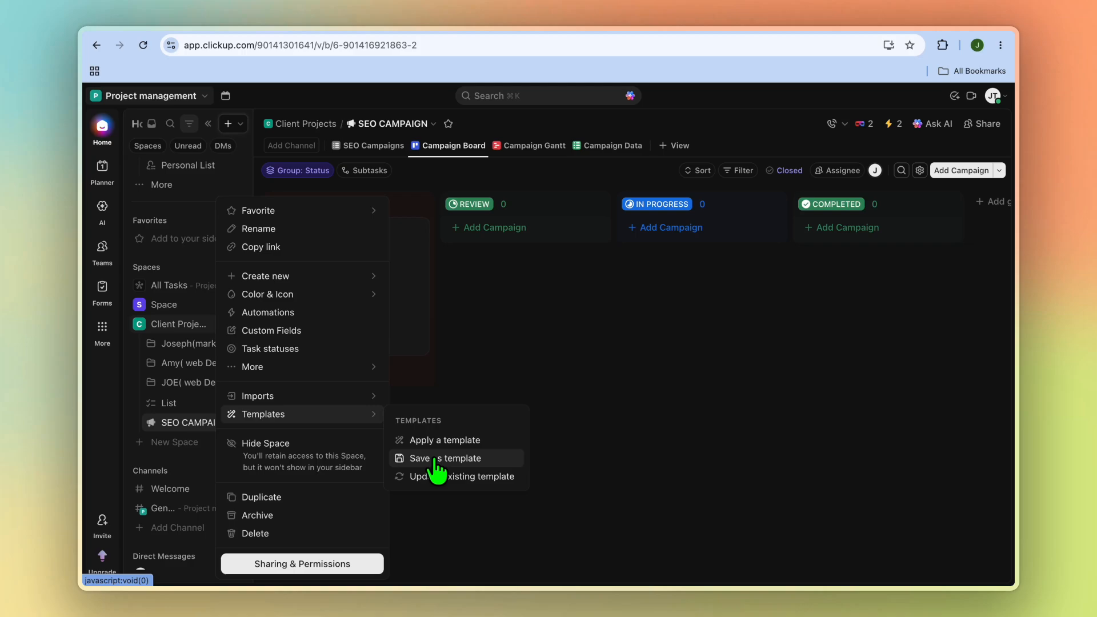
{"action": "left_click", "coordinate": [180, 465]}
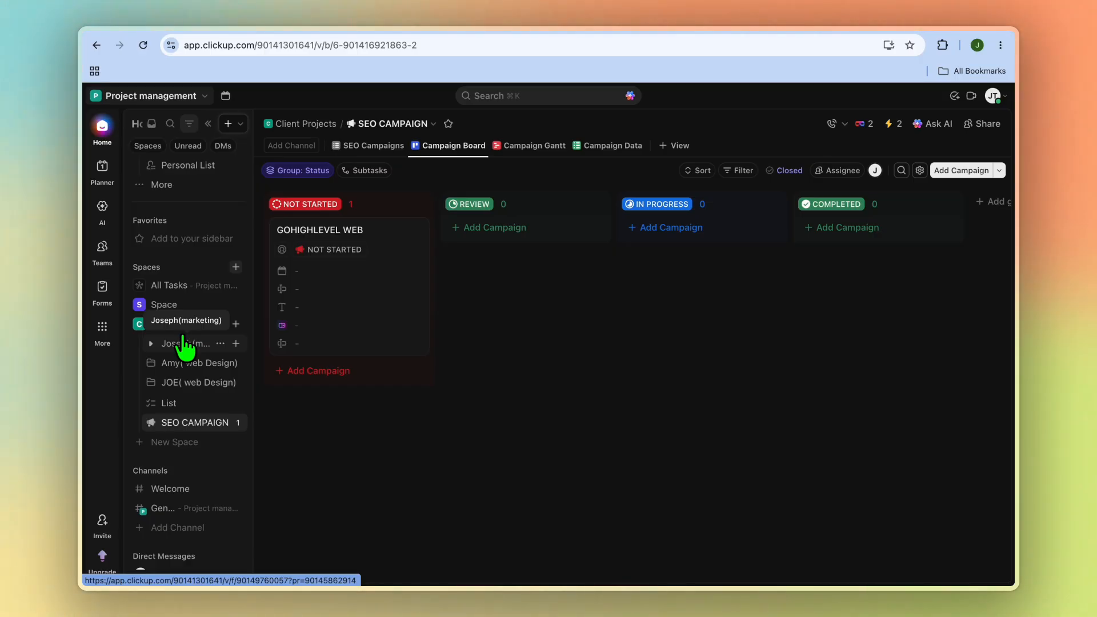
Create a dashboard from the Simple Dashboard template with all locations, Space and Client Projects, as its data source
{"action": "left_click", "coordinate": [103, 332]}
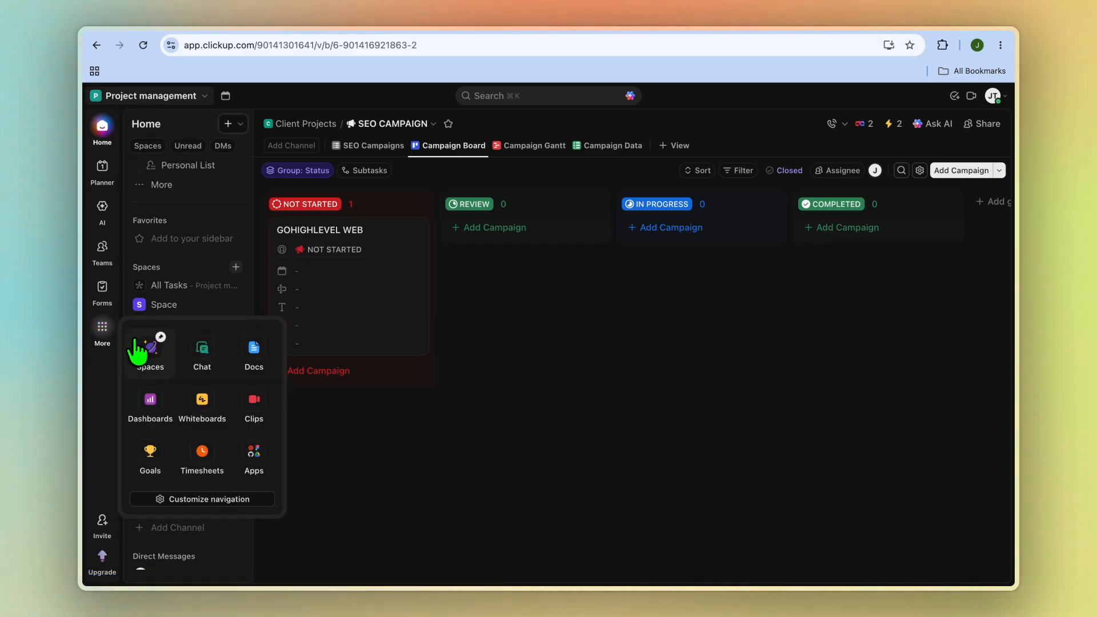
{"action": "left_click", "coordinate": [157, 407]}
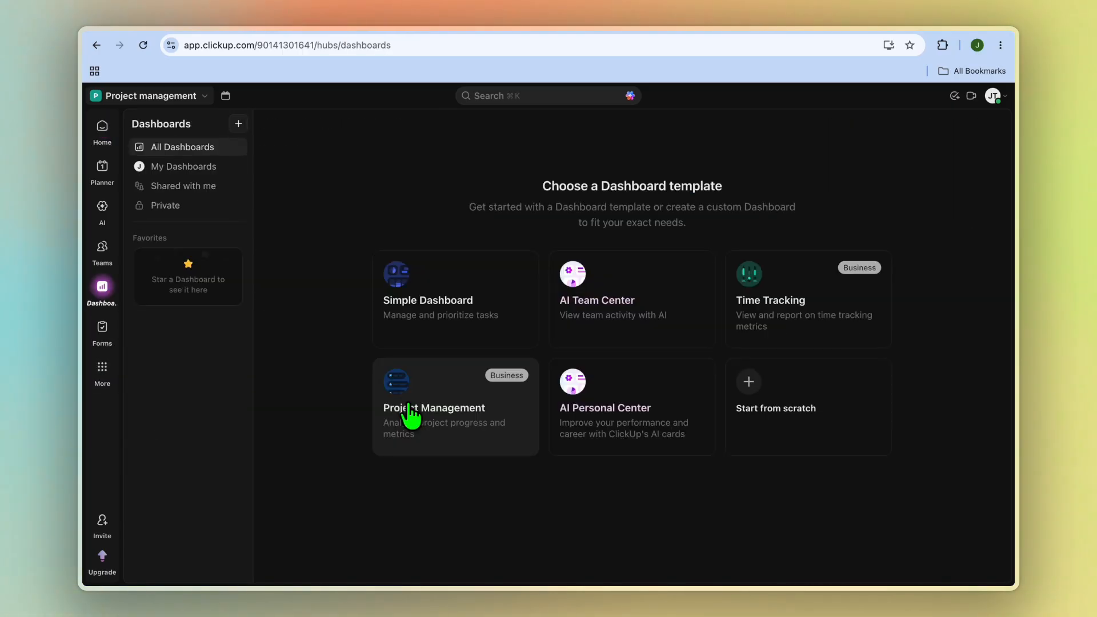
{"action": "left_click", "coordinate": [445, 313]}
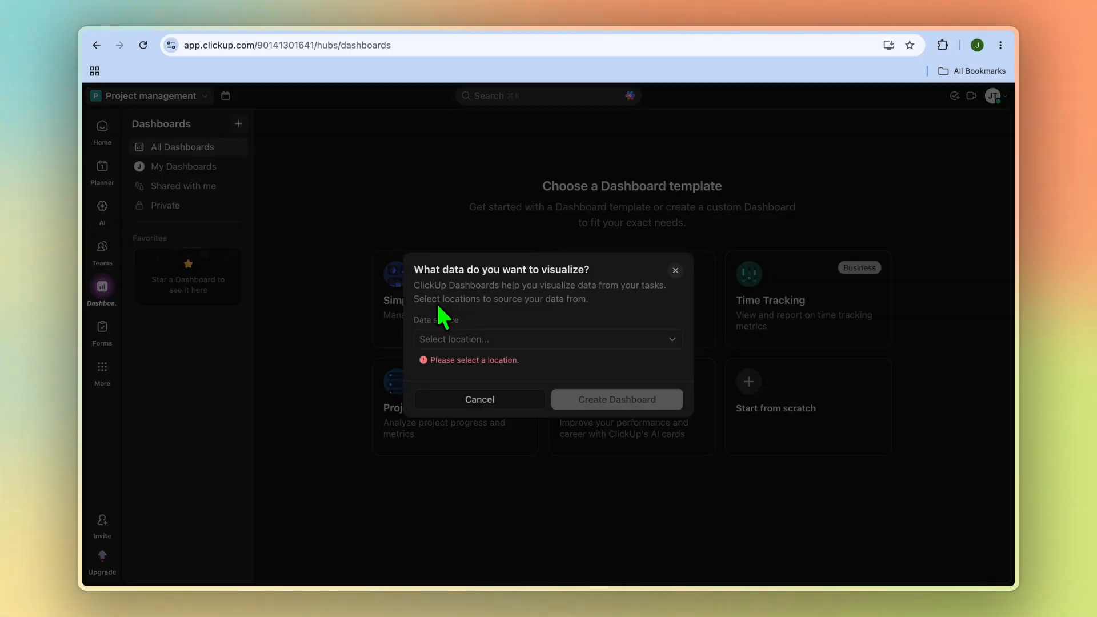
{"action": "left_click", "coordinate": [514, 339]}
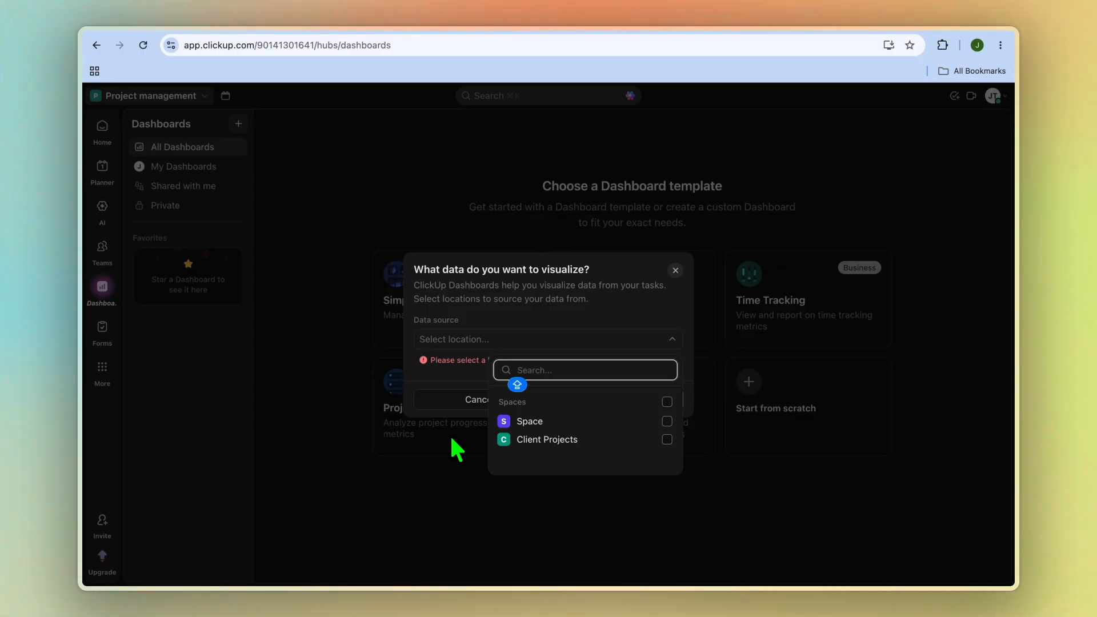
{"action": "left_click", "coordinate": [667, 402]}
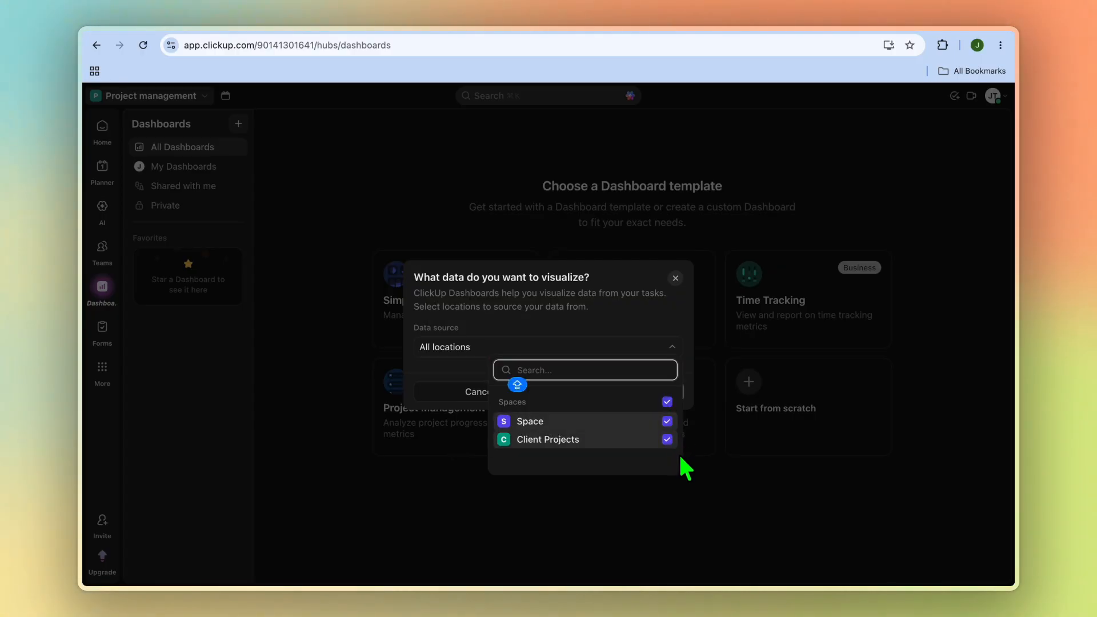
{"action": "left_click", "coordinate": [674, 343]}
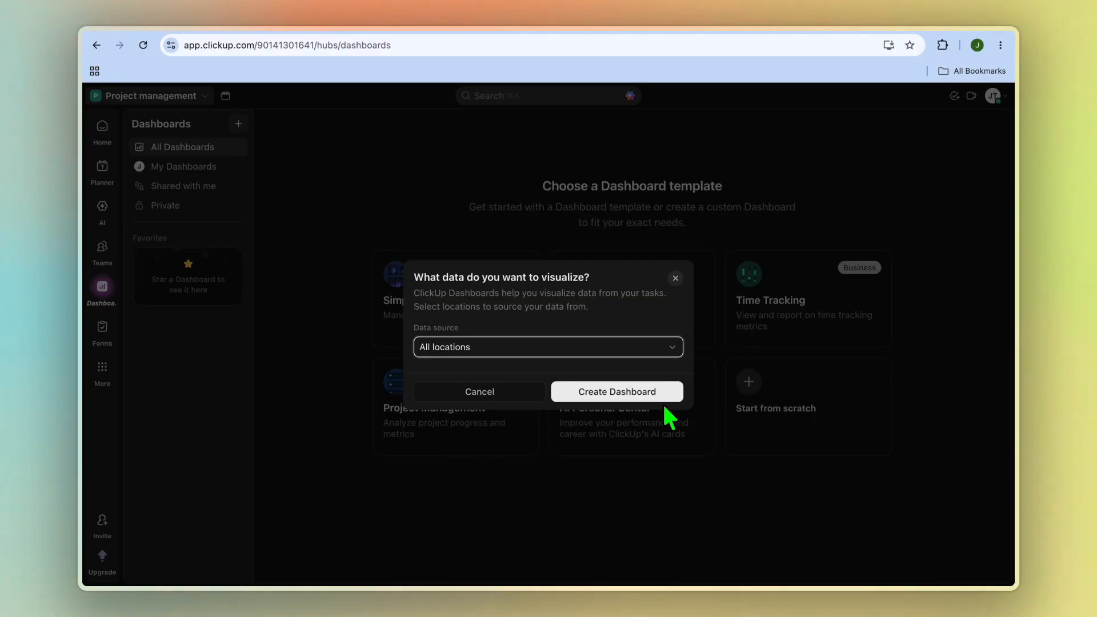
{"action": "left_click", "coordinate": [649, 397]}
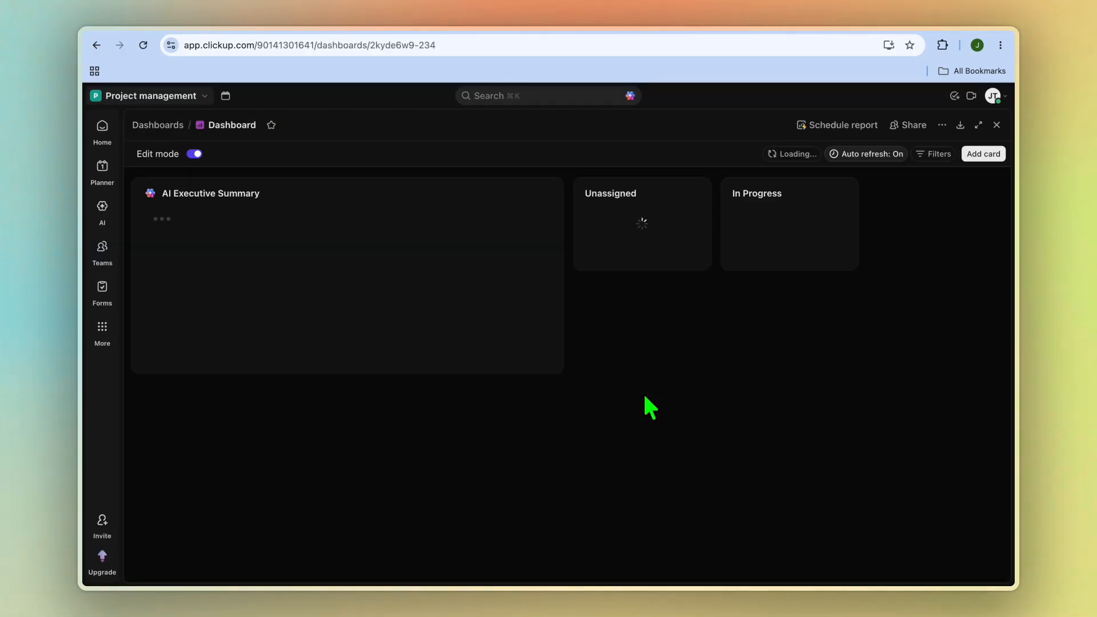